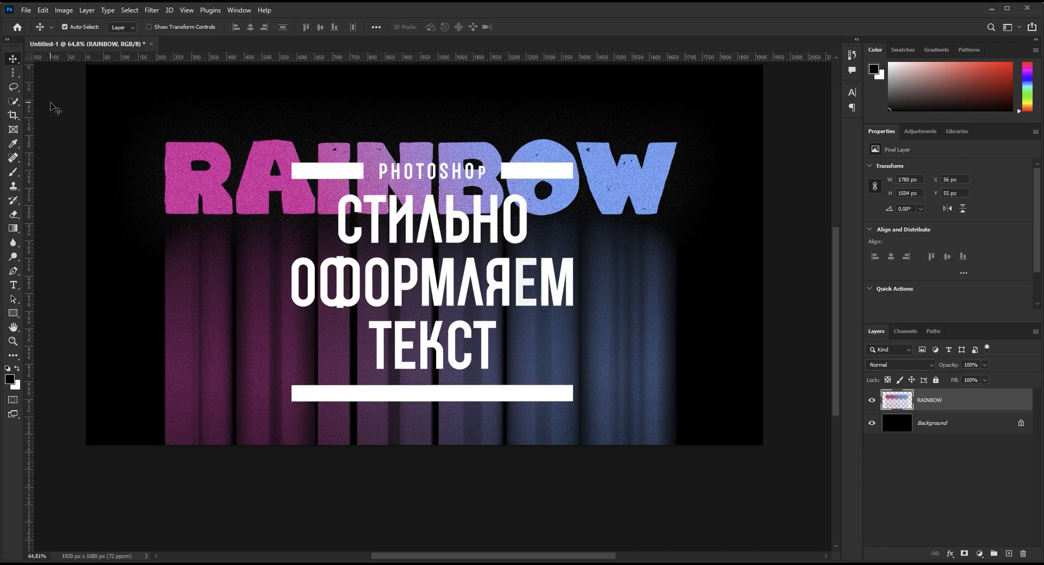
- Create a new 1920 × 1080 px document at 72 pixels/centimeter in RGB Color with a black background
{"action": "left_click", "coordinate": [26, 10]}
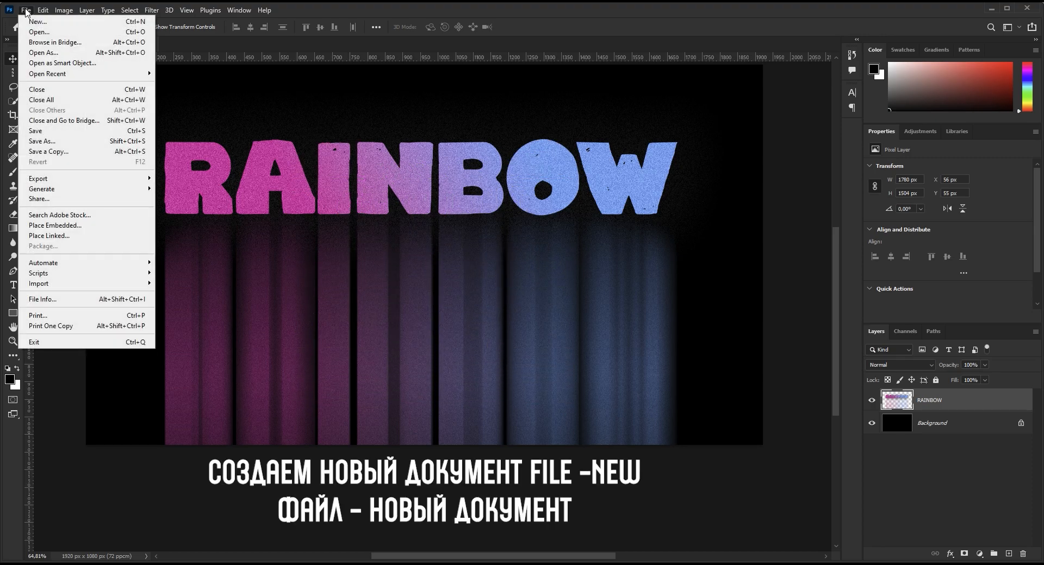
{"action": "left_click", "coordinate": [32, 19]}
{"action": "left_click_drag", "start_coordinate": [425, 98], "coordinate": [386, 66]}
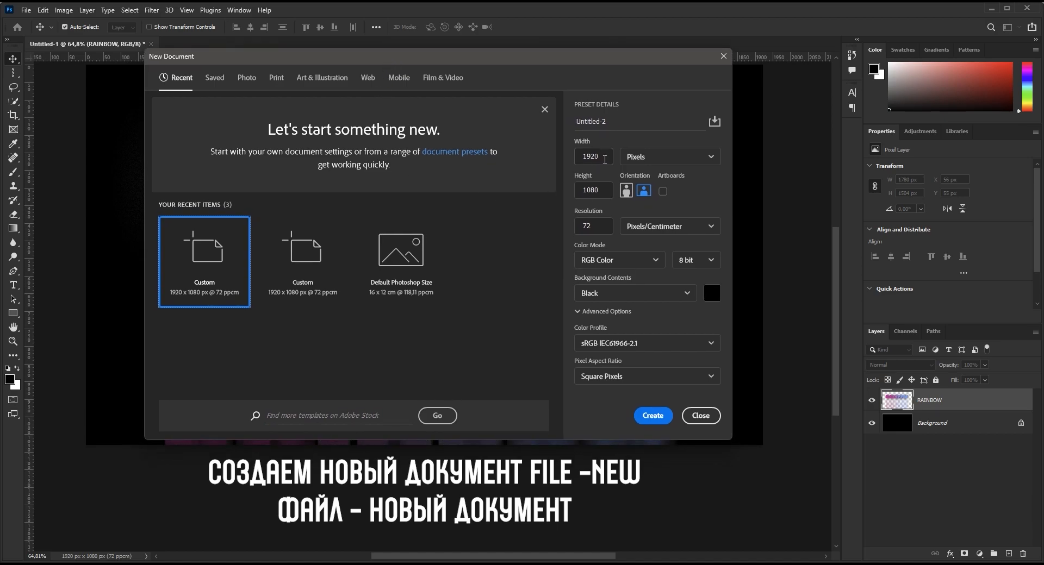
{"action": "left_click", "coordinate": [604, 190]}
{"action": "left_click", "coordinate": [603, 225]}
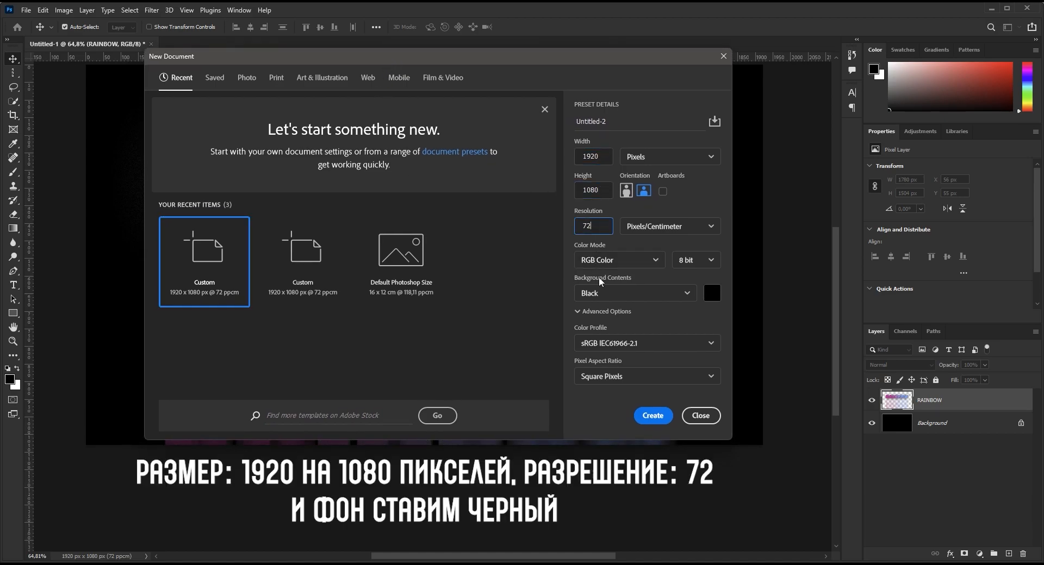
{"action": "left_click", "coordinate": [684, 295]}
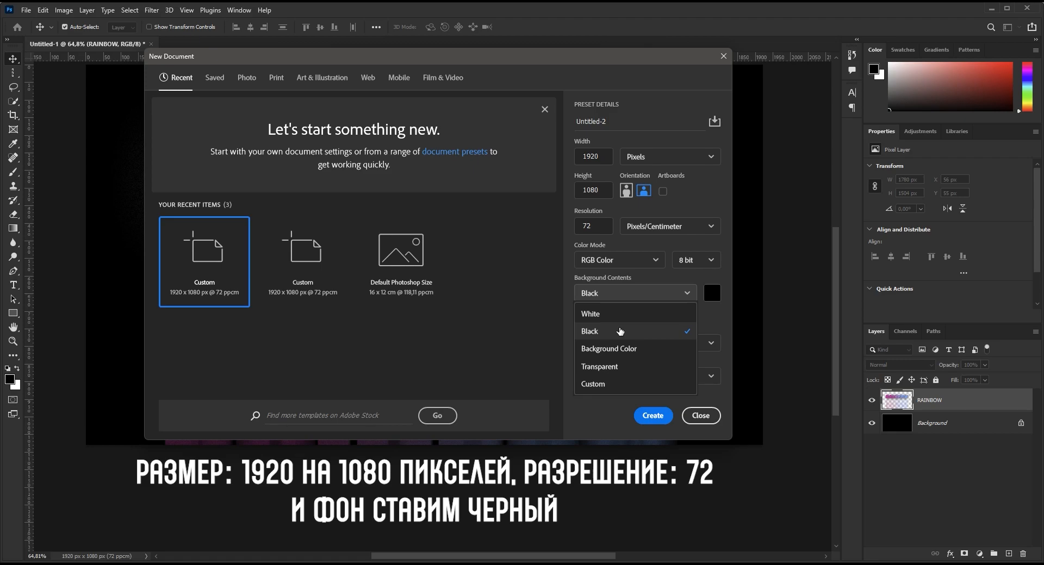
{"action": "left_click", "coordinate": [619, 330]}
{"action": "left_click", "coordinate": [653, 416]}
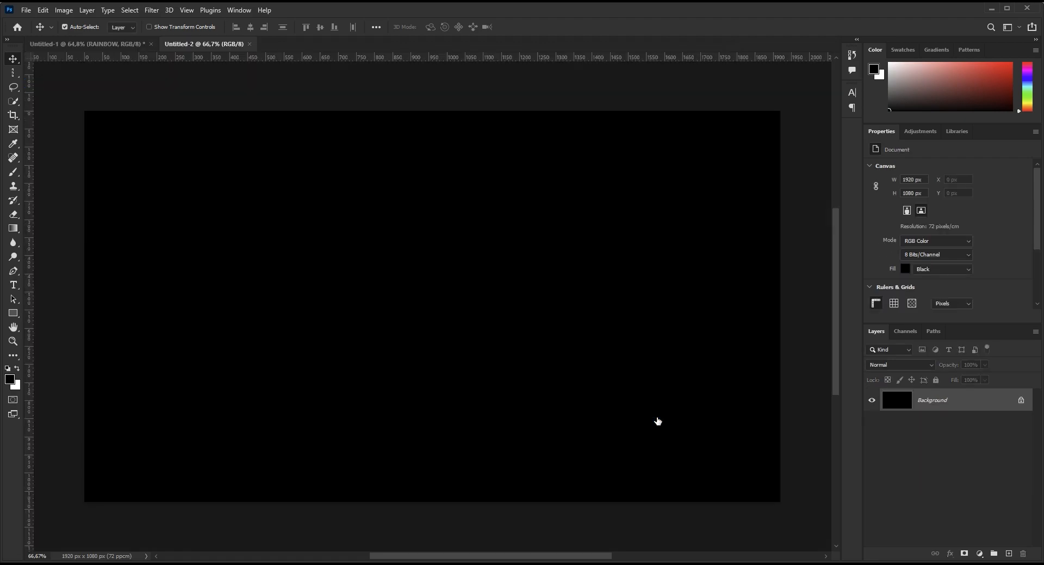
- Start a horizontal text line on the canvas in Chocolate Team, 123 pt, and set its colour to white (ffffff)
{"action": "left_click_drag", "start_coordinate": [462, 357], "coordinate": [462, 316]}
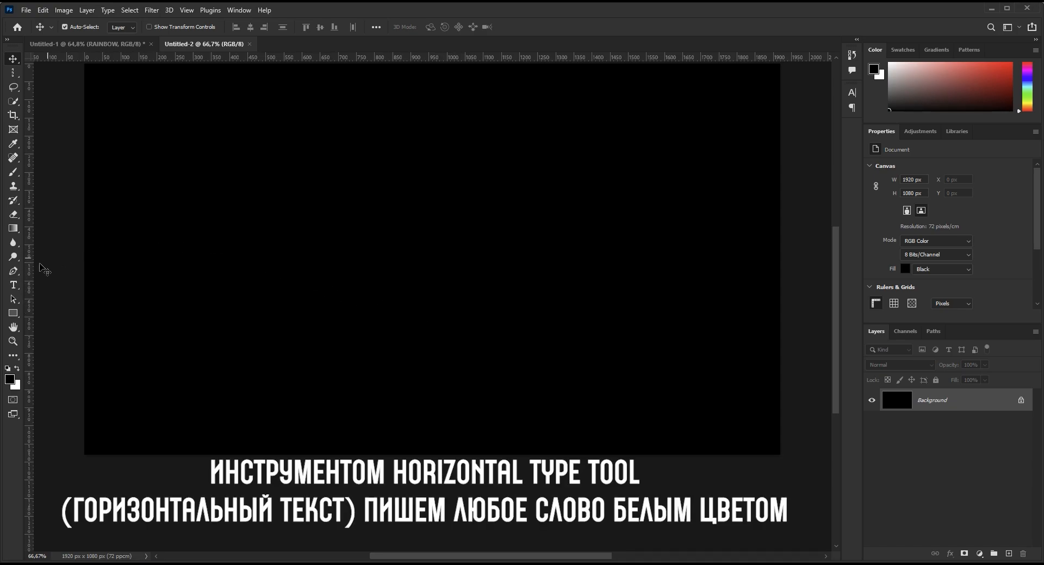
{"action": "left_click", "coordinate": [13, 285]}
{"action": "right_click", "coordinate": [15, 287]}
{"action": "left_click", "coordinate": [90, 289]}
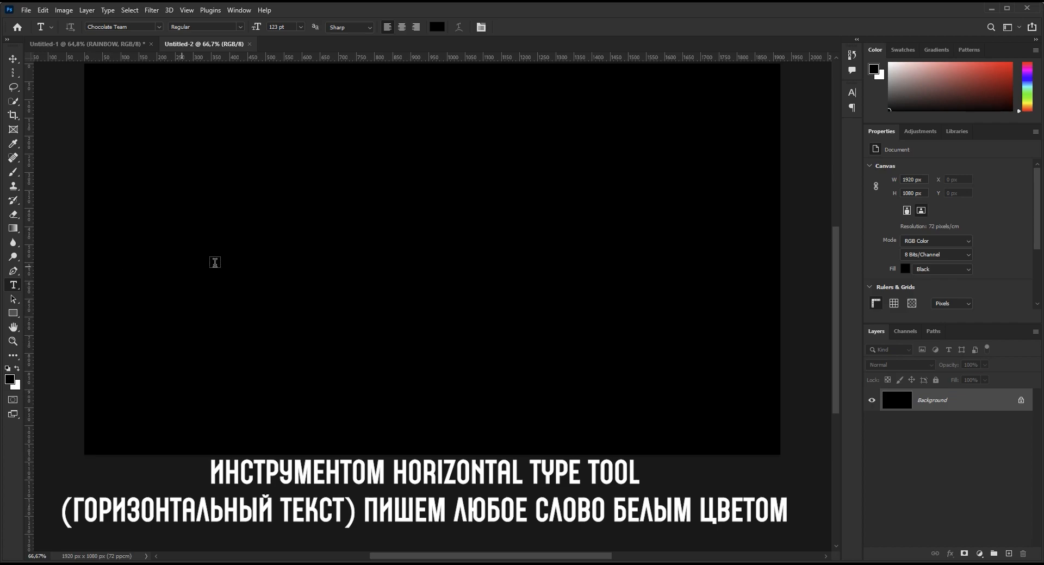
{"action": "left_click", "coordinate": [261, 285]}
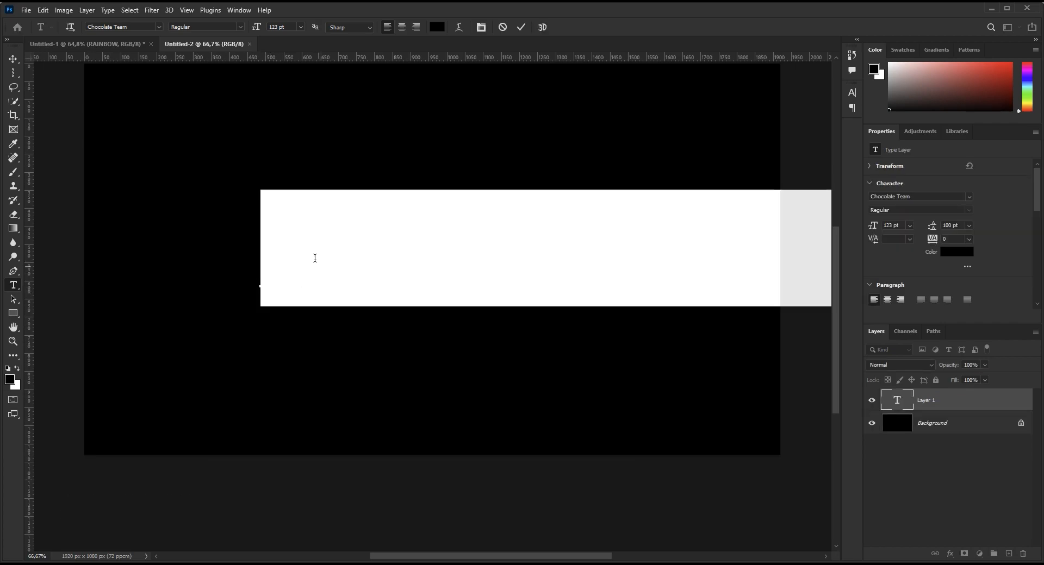
{"action": "left_click", "coordinate": [438, 25]}
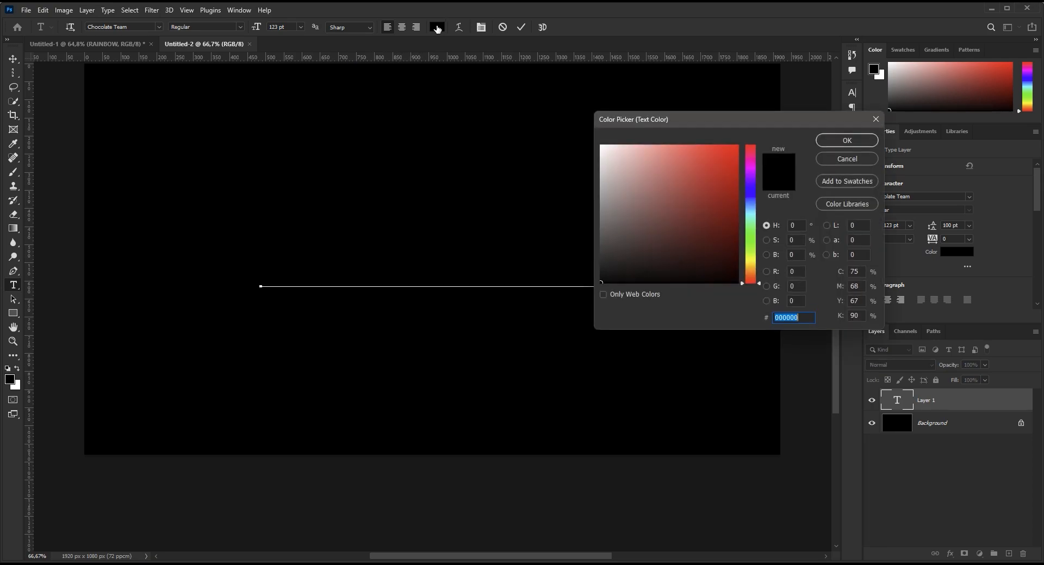
{"action": "left_click", "coordinate": [637, 223]}
{"action": "left_click_drag", "start_coordinate": [637, 223], "coordinate": [577, 112]}
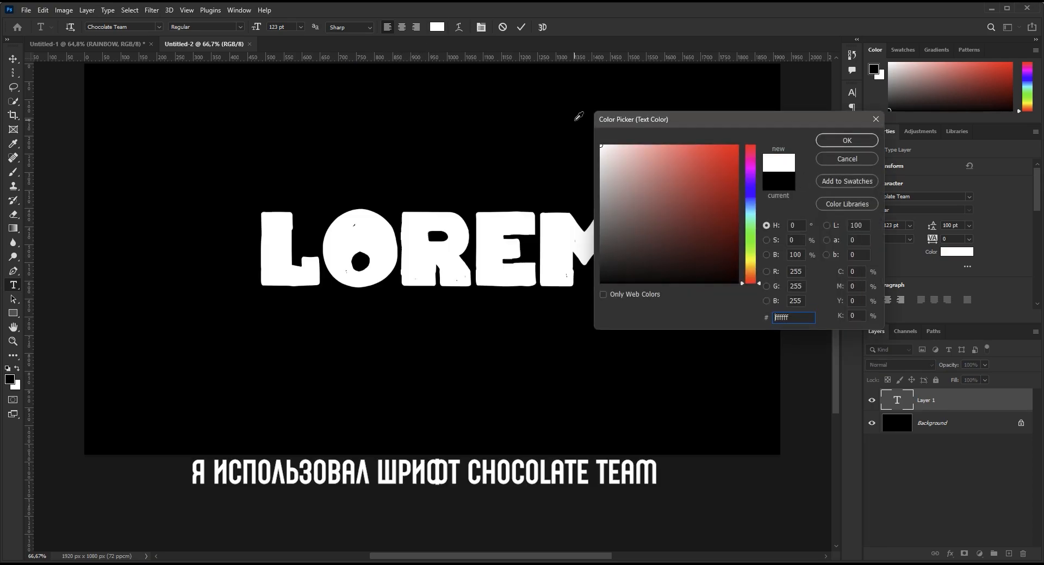
{"action": "left_click", "coordinate": [848, 142]}
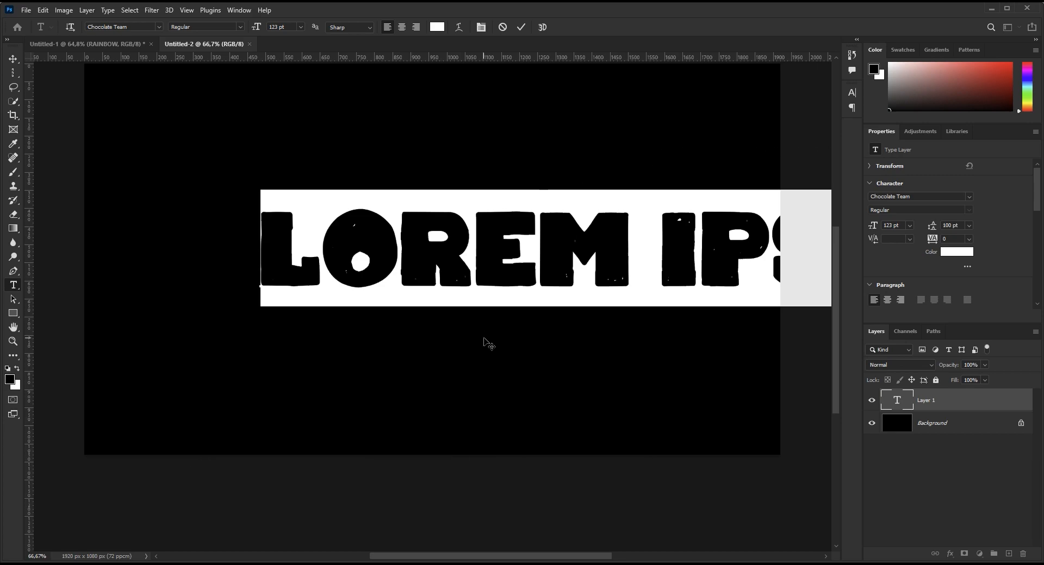
- Enter the word RAINBOW in the text line and commit it
{"action": "type", "text": "RA"}
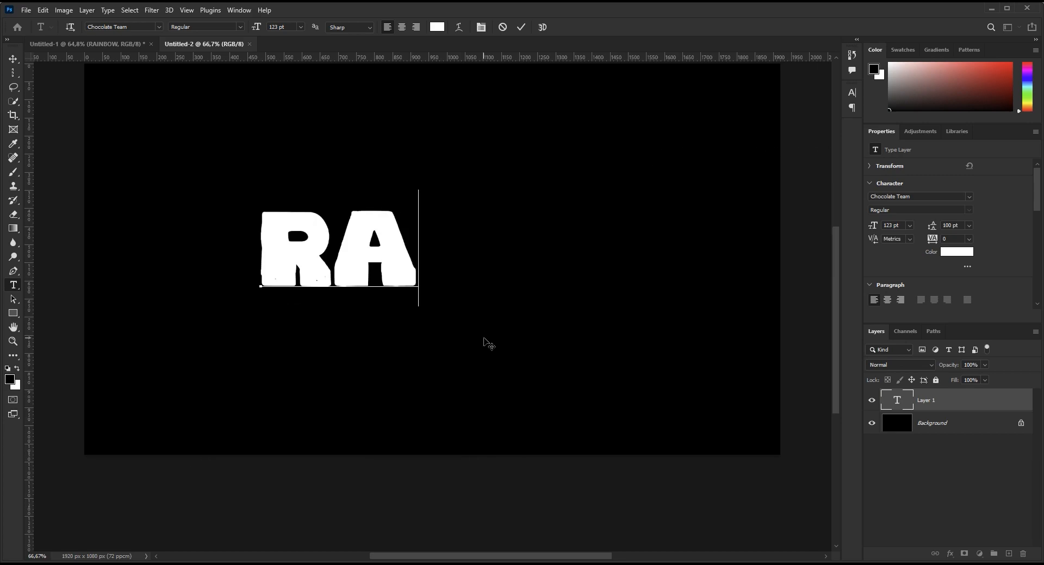
{"action": "type", "text": "IN"}
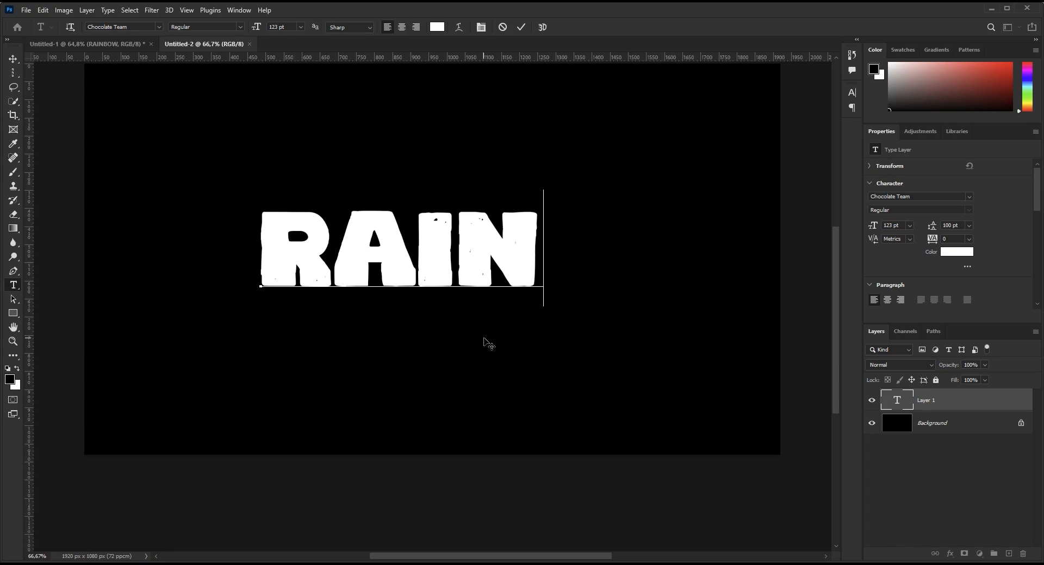
{"action": "type", "text": "BOW"}
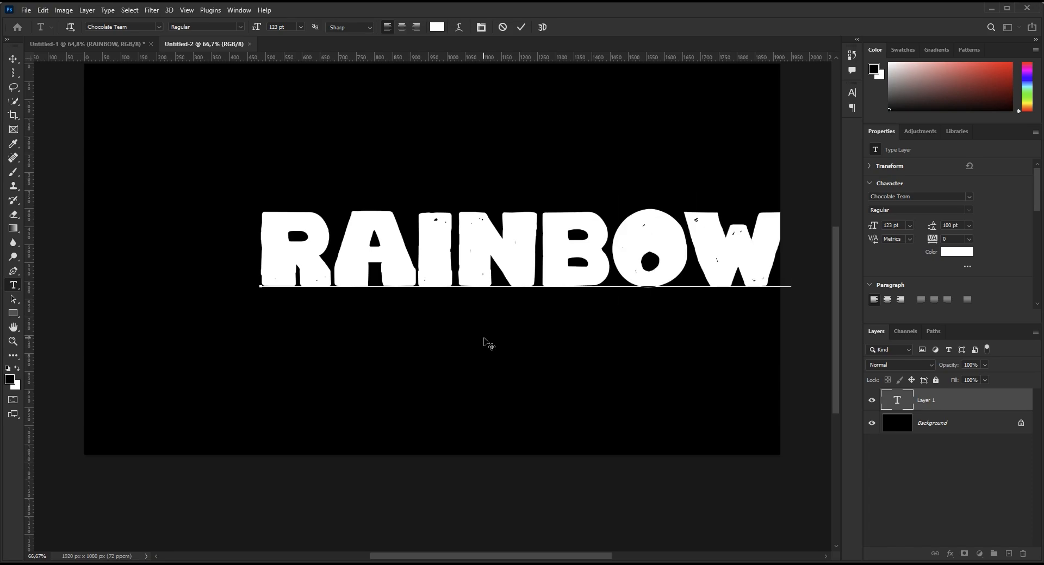
{"action": "left_click", "coordinate": [521, 27]}
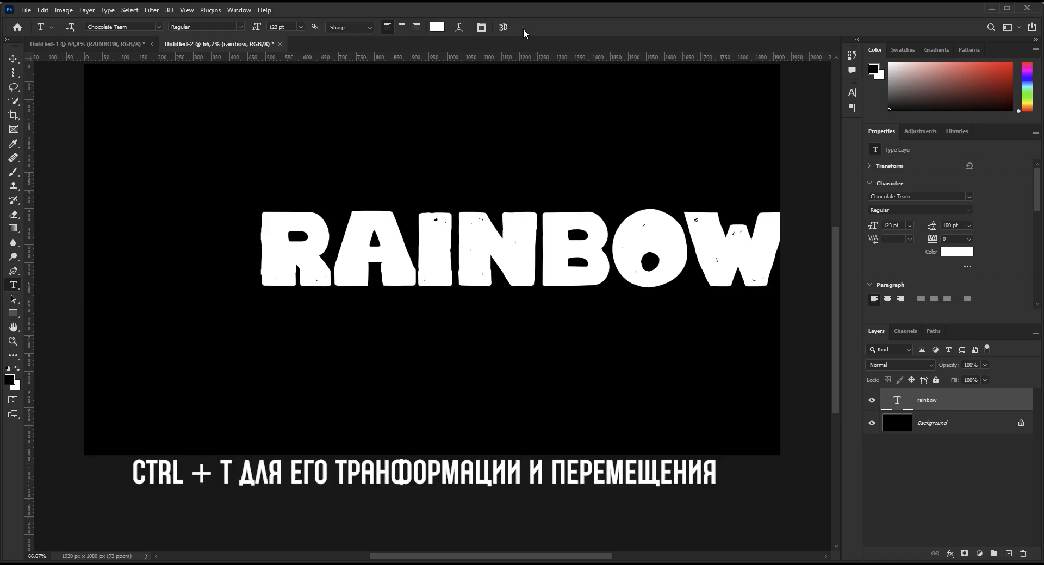
- Move the RAINBOW text with Free Transform to the upper middle of the canvas, at about X 960 px, Y 314 px
{"action": "key", "text": "ctrl+t"}
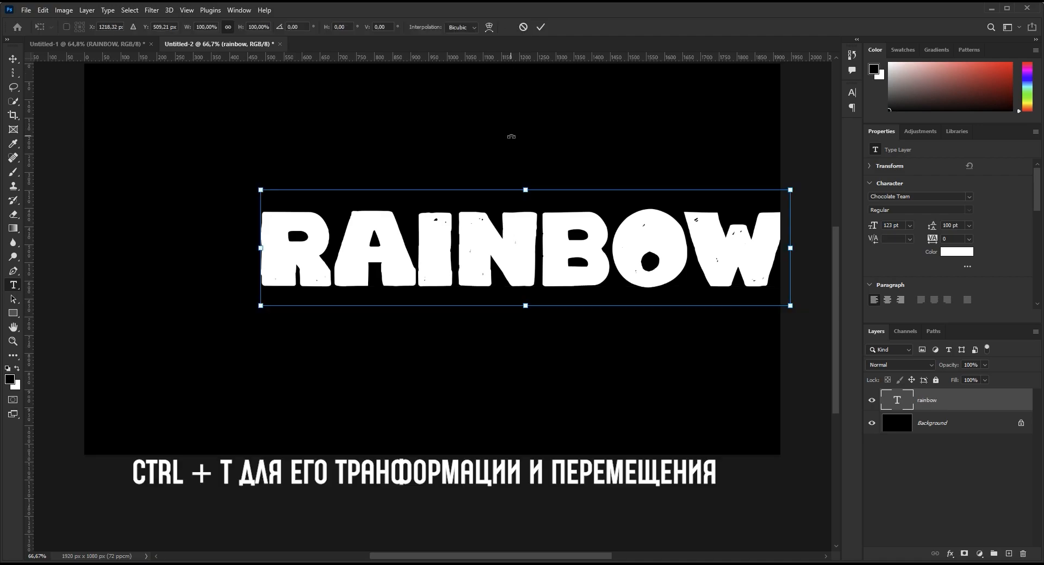
{"action": "left_click_drag", "start_coordinate": [511, 255], "coordinate": [420, 185]}
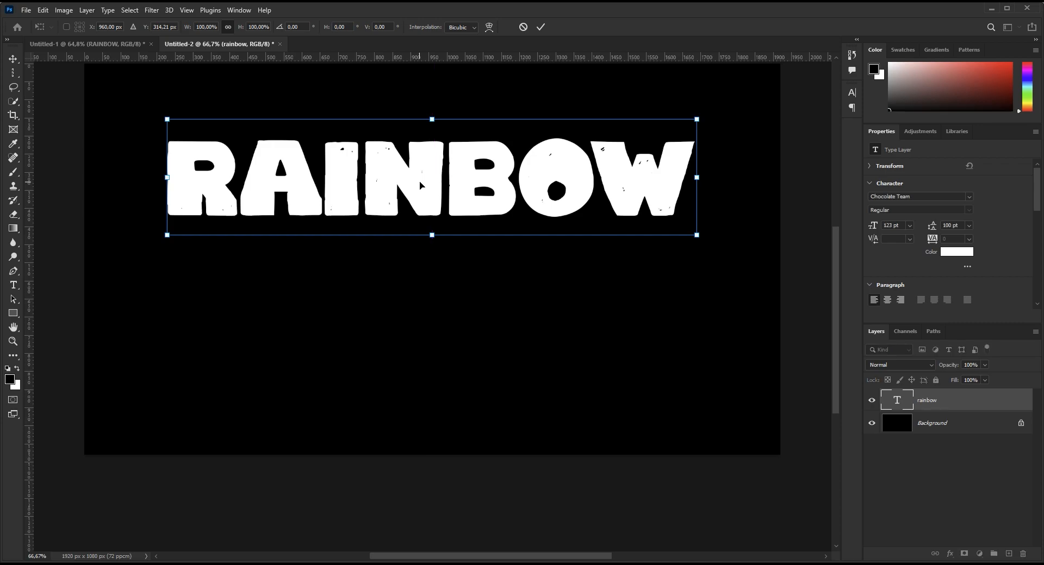
{"action": "left_click", "coordinate": [540, 27]}
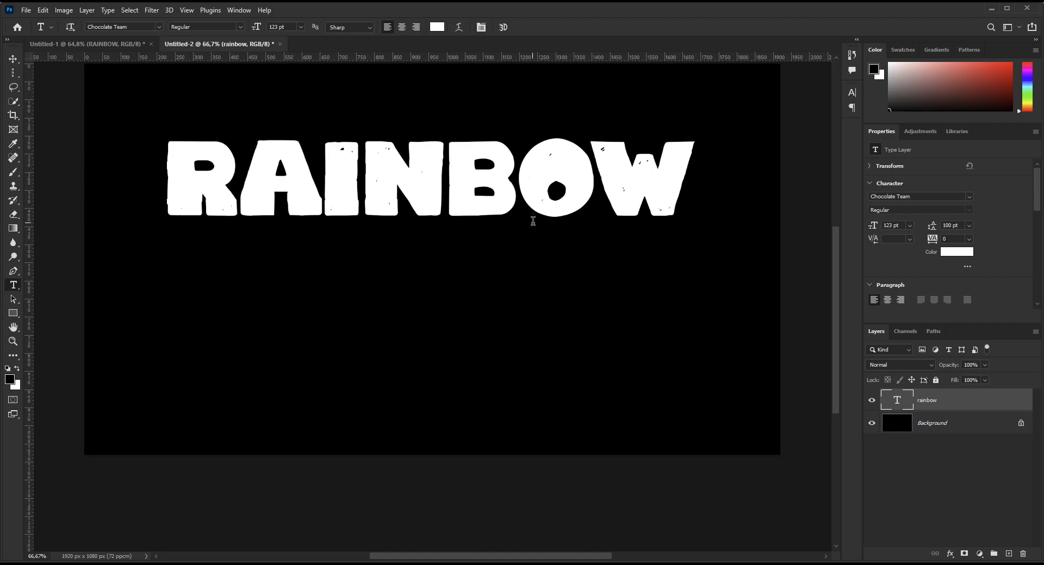
- Add a Gradient Overlay to the rainbow text layer using the Purple_03 preset, Linear style, 30° angle and 150% scale
{"action": "double_click", "coordinate": [973, 404]}
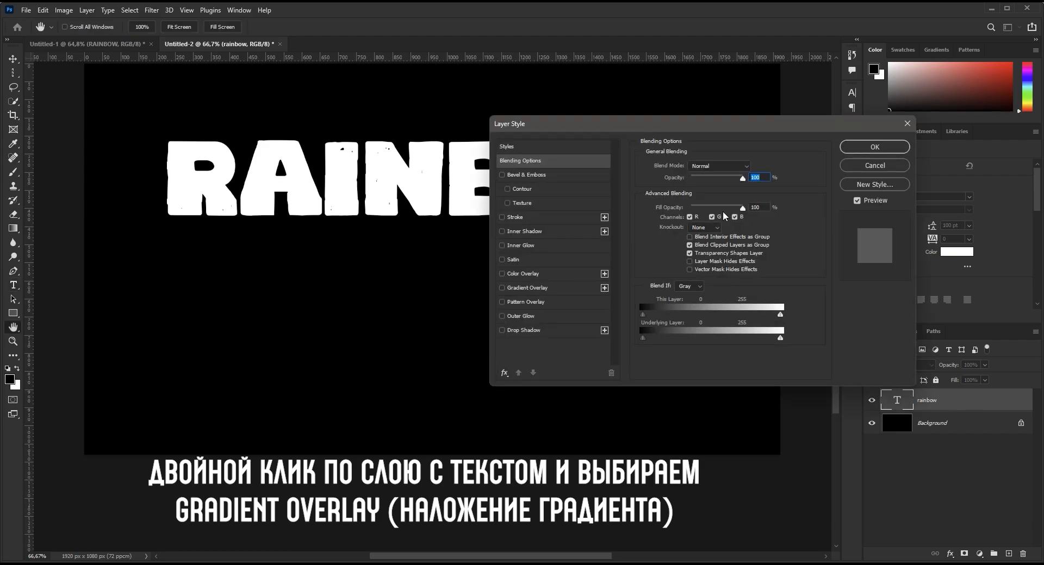
{"action": "left_click_drag", "start_coordinate": [709, 124], "coordinate": [734, 99]}
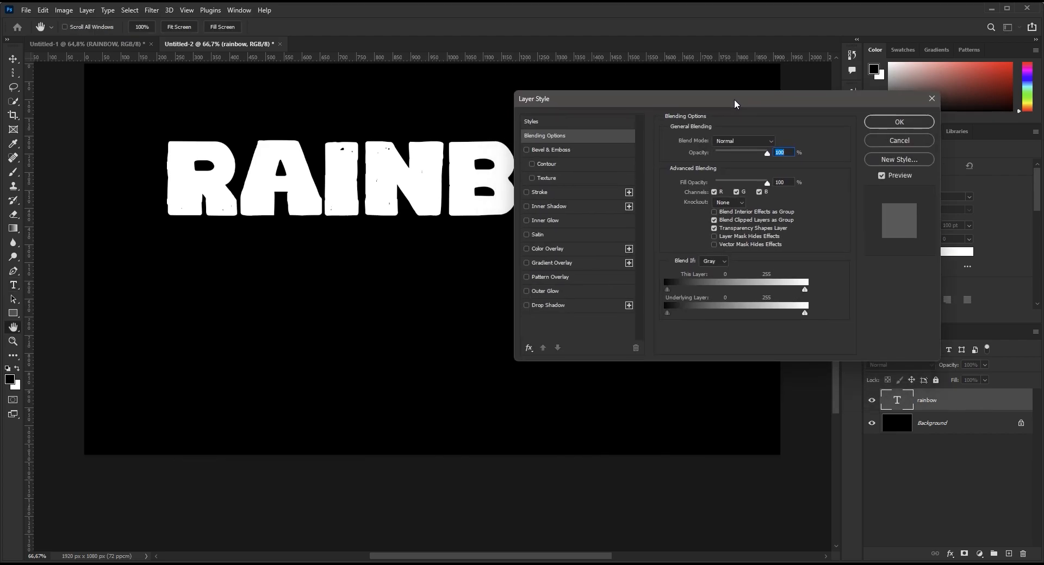
{"action": "left_click", "coordinate": [578, 261]}
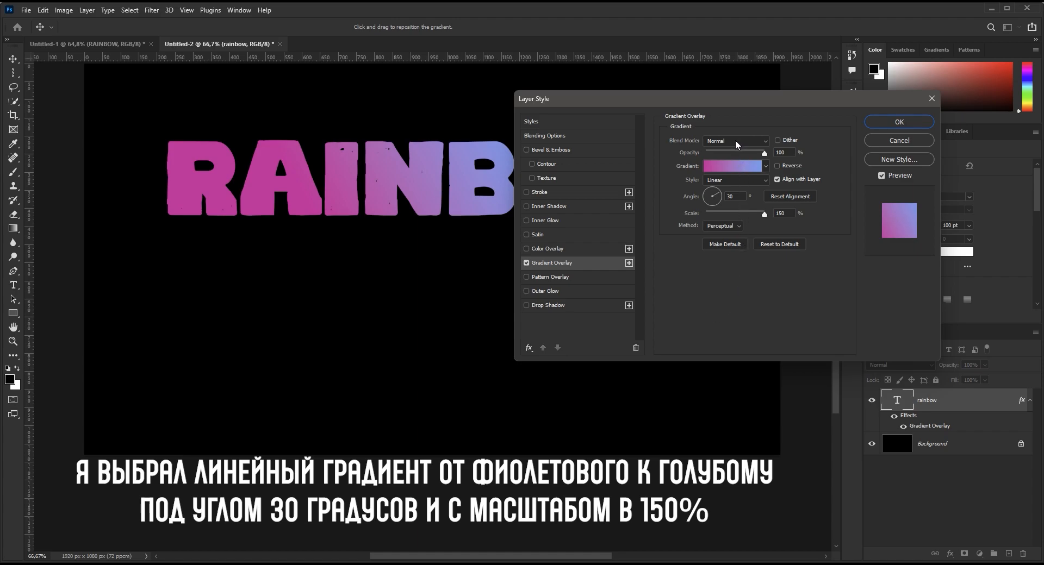
{"action": "left_click", "coordinate": [743, 168]}
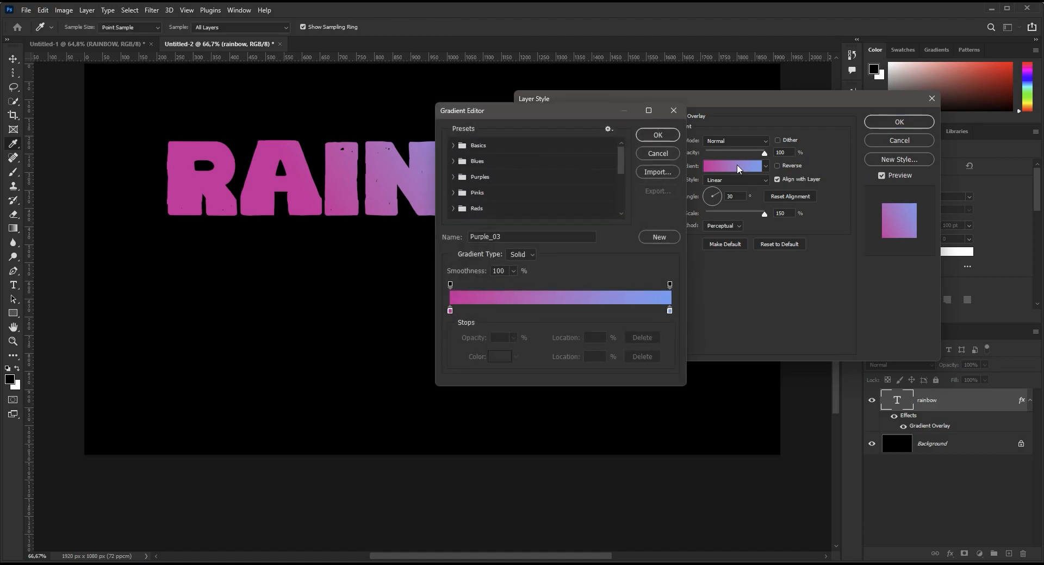
{"action": "left_click", "coordinate": [453, 176]}
{"action": "left_click", "coordinate": [502, 193]}
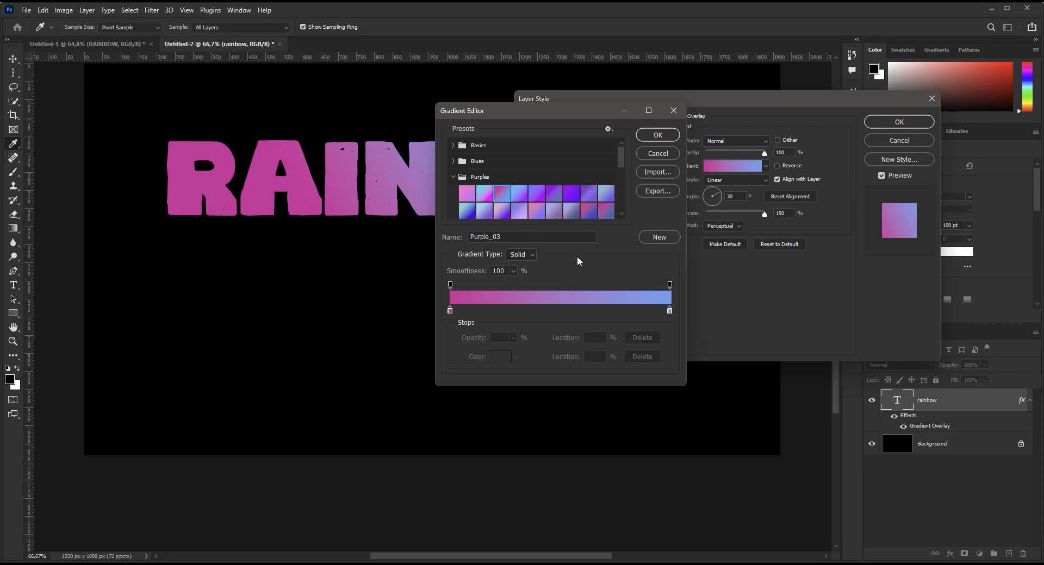
{"action": "left_click", "coordinate": [658, 135]}
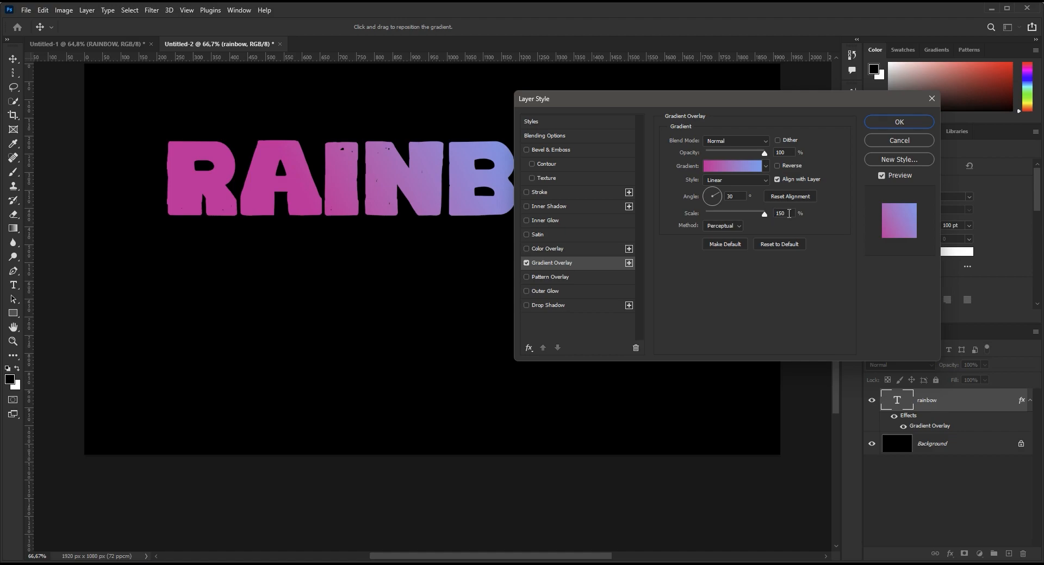
{"action": "left_click", "coordinate": [886, 127]}
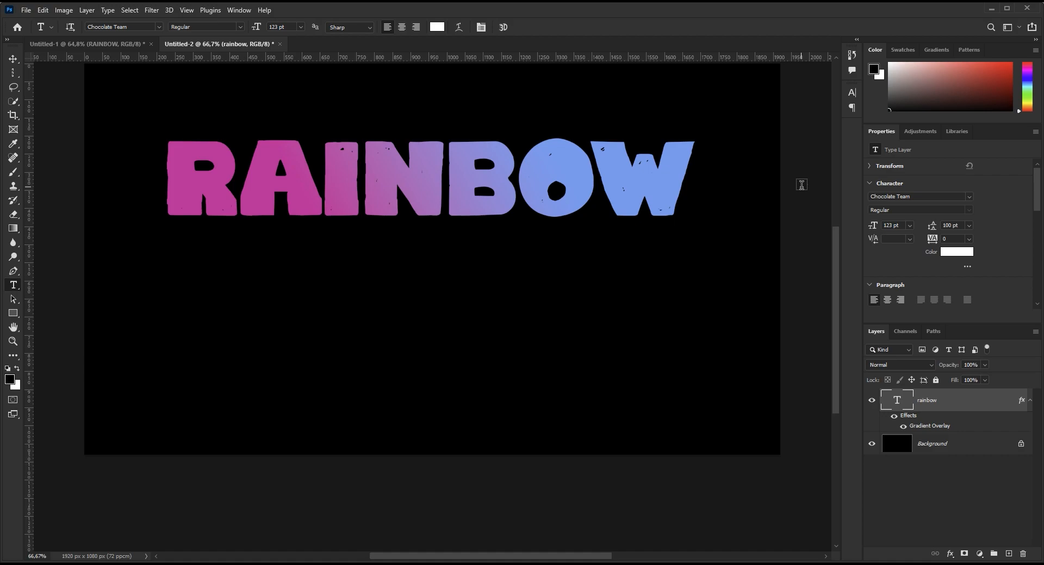
- Rasterize the layer style of the rainbow text layer and duplicate the layer
{"action": "right_click", "coordinate": [973, 403]}
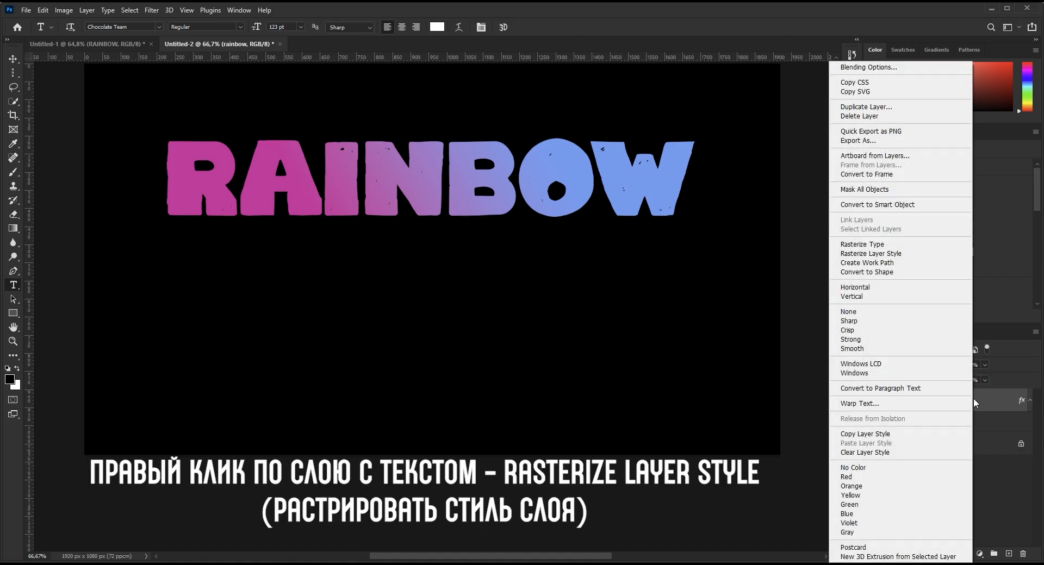
{"action": "left_click", "coordinate": [935, 253]}
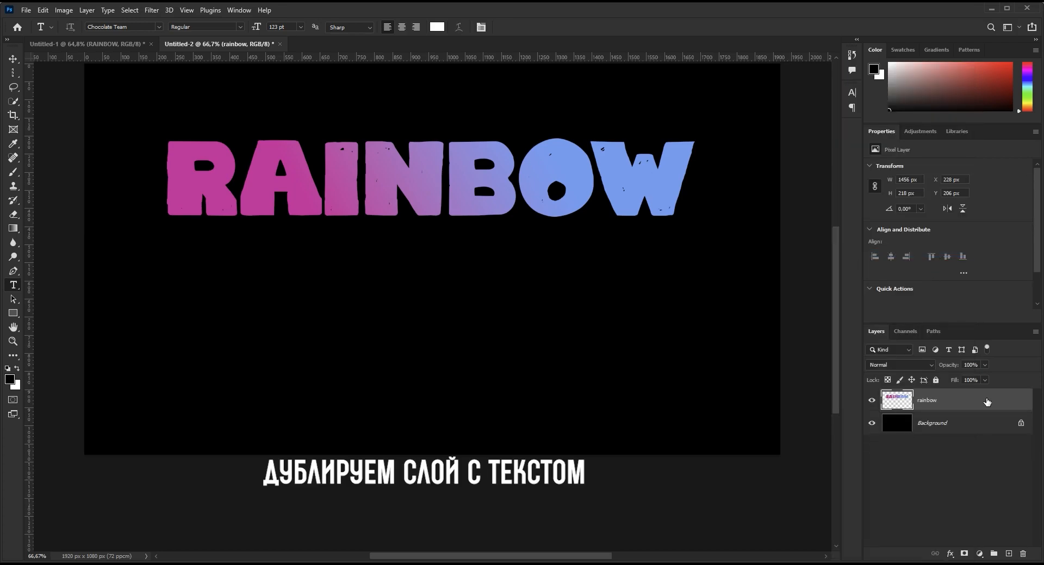
{"action": "left_click_drag", "start_coordinate": [987, 401], "coordinate": [1008, 554]}
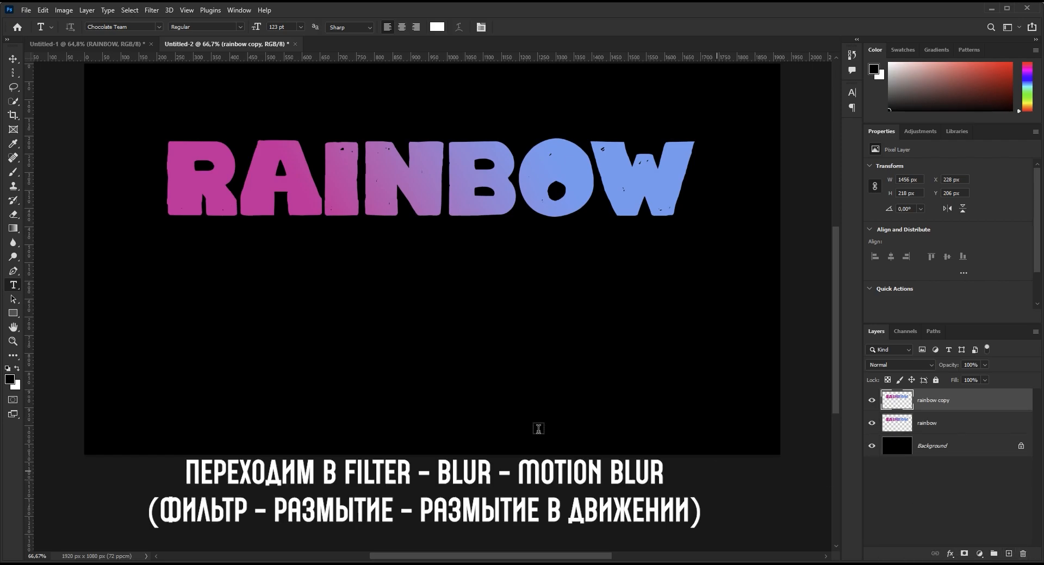
- Apply a Motion Blur to the rainbow copy layer with an angle of -90° and a distance of 700 pixels
{"action": "left_click", "coordinate": [153, 10]}
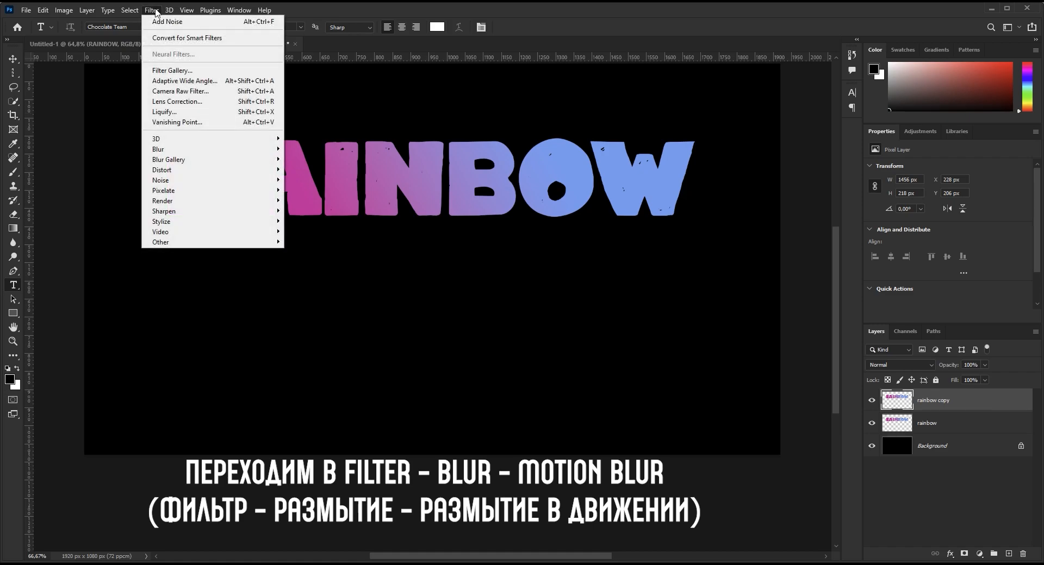
{"action": "mouse_move", "coordinate": [226, 152]}
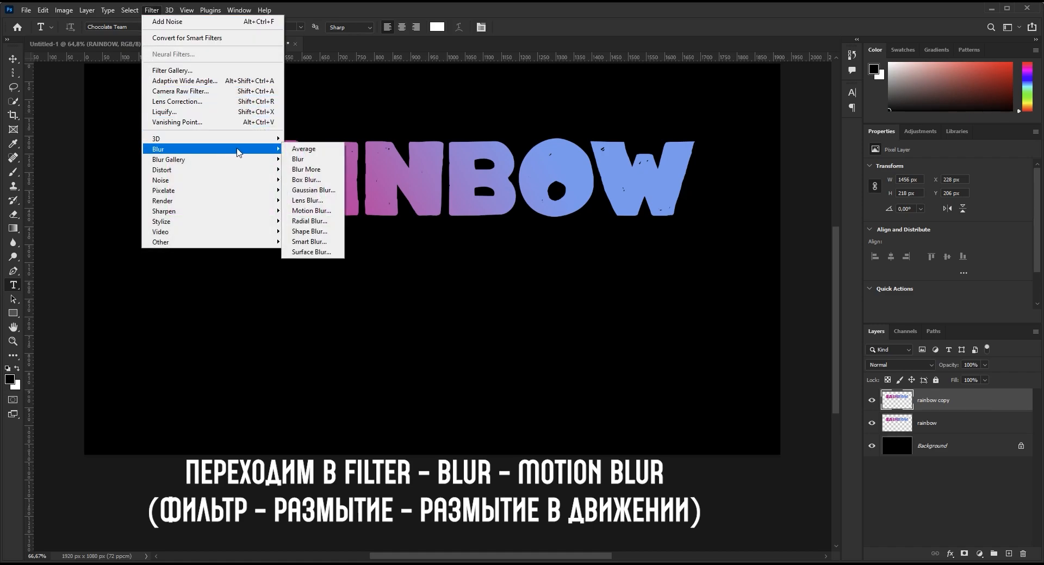
{"action": "left_click", "coordinate": [328, 214]}
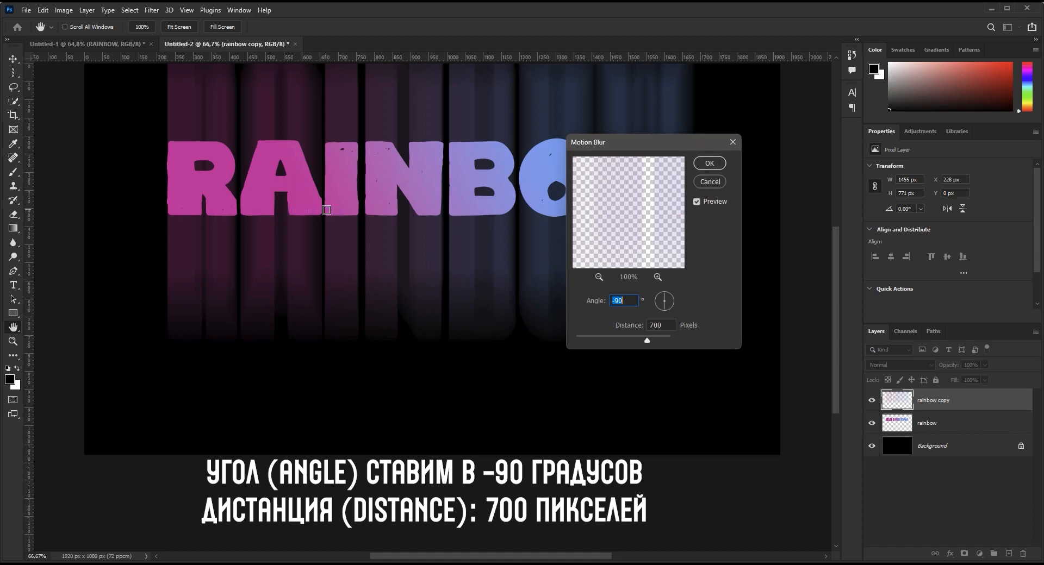
{"action": "left_click_drag", "start_coordinate": [620, 144], "coordinate": [704, 105]}
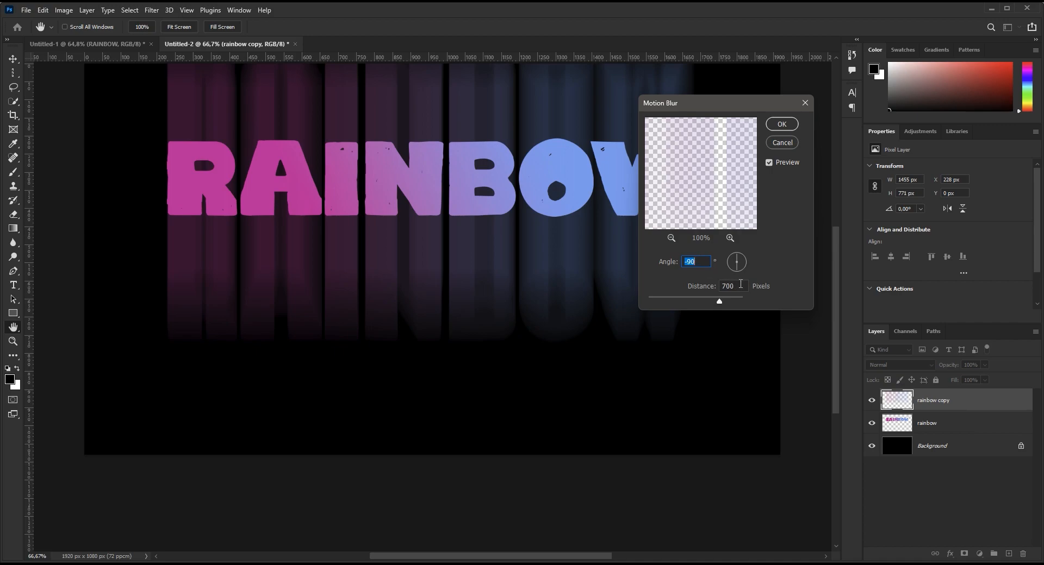
{"action": "left_click", "coordinate": [782, 124]}
- Move the blurred rainbow copy layer down with the Move tool so it trails below the letters, at Y 315 px
{"action": "key", "text": "t"}
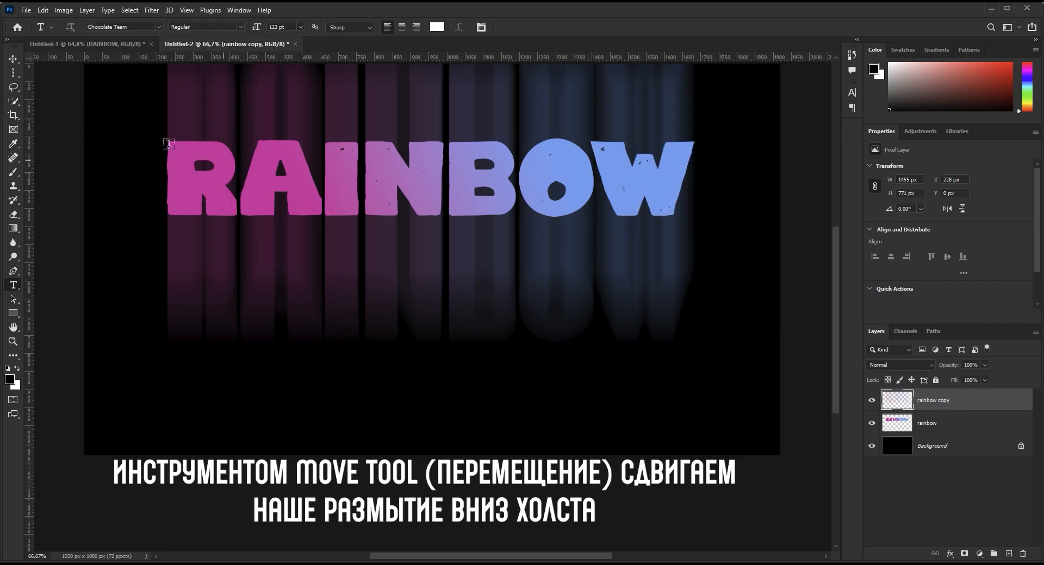
{"action": "left_click", "coordinate": [13, 59]}
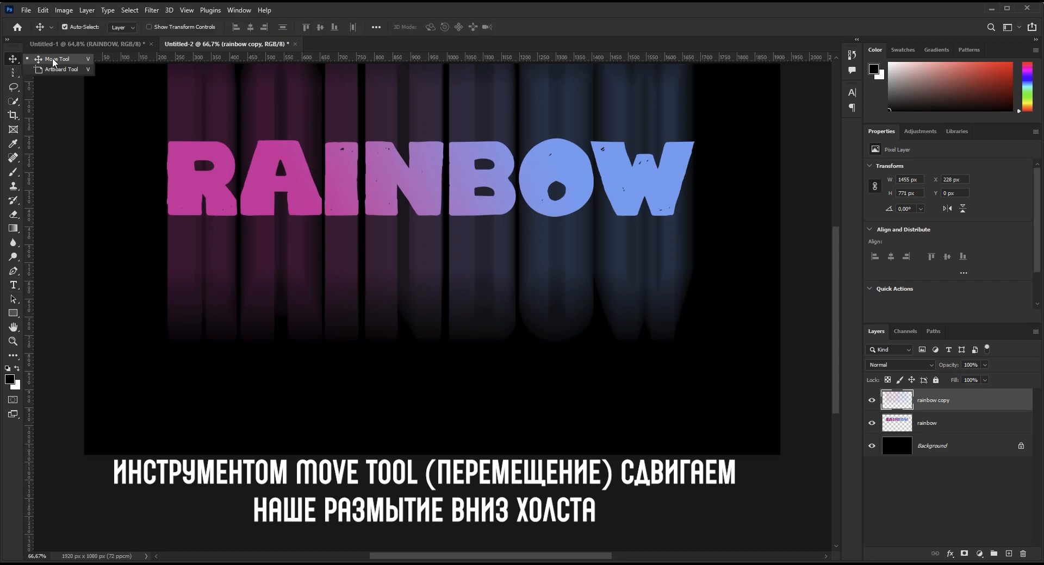
{"action": "left_click", "coordinate": [53, 60]}
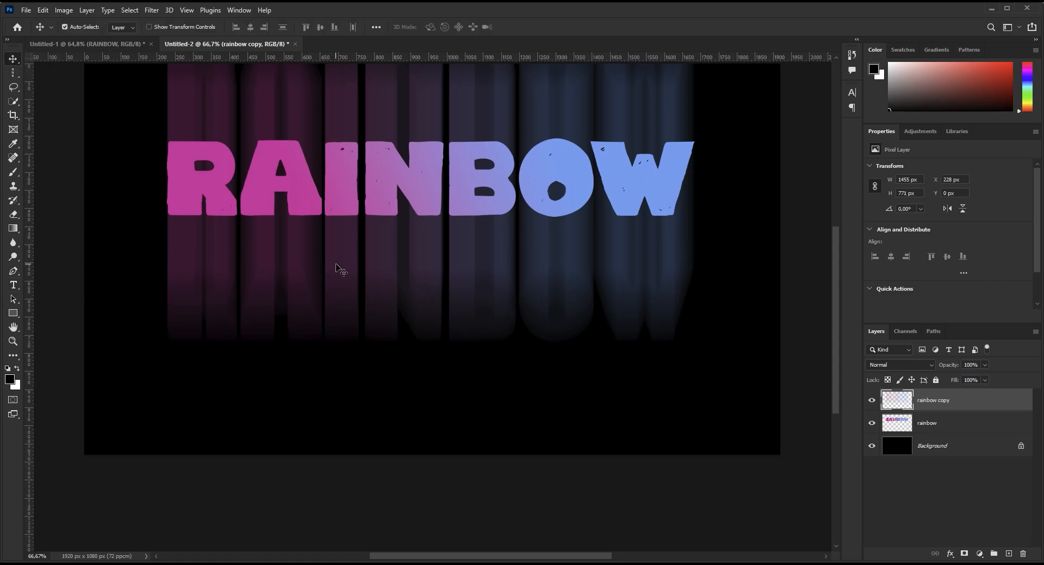
{"action": "left_click_drag", "start_coordinate": [335, 265], "coordinate": [350, 384]}
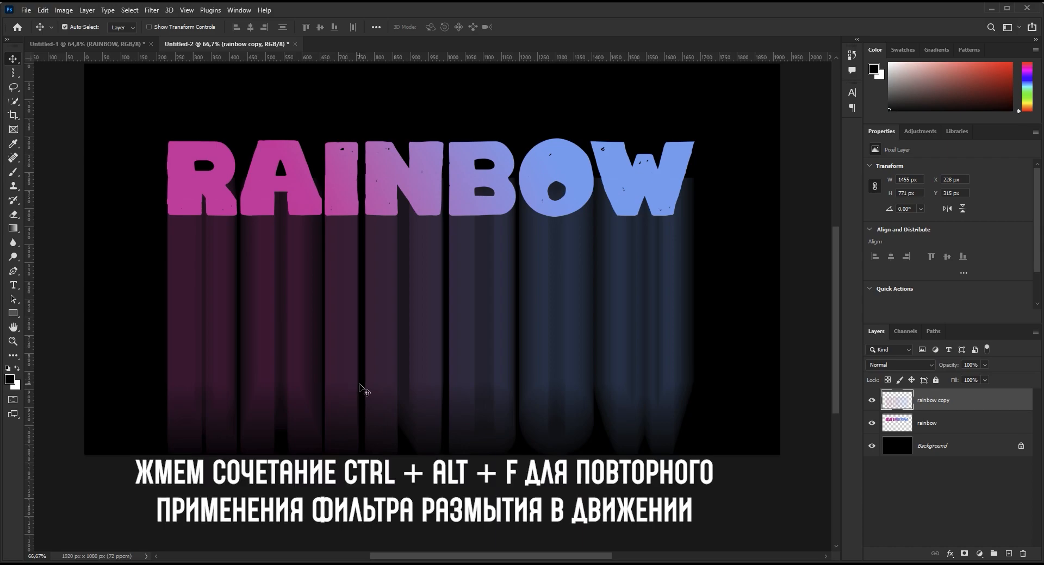
- Reapply the last Motion Blur to the rainbow copy layer and move the streaks below the letters, at Y 272 px
{"action": "key", "text": "ctrl"}
{"action": "key", "text": "ctrl+alt+f"}
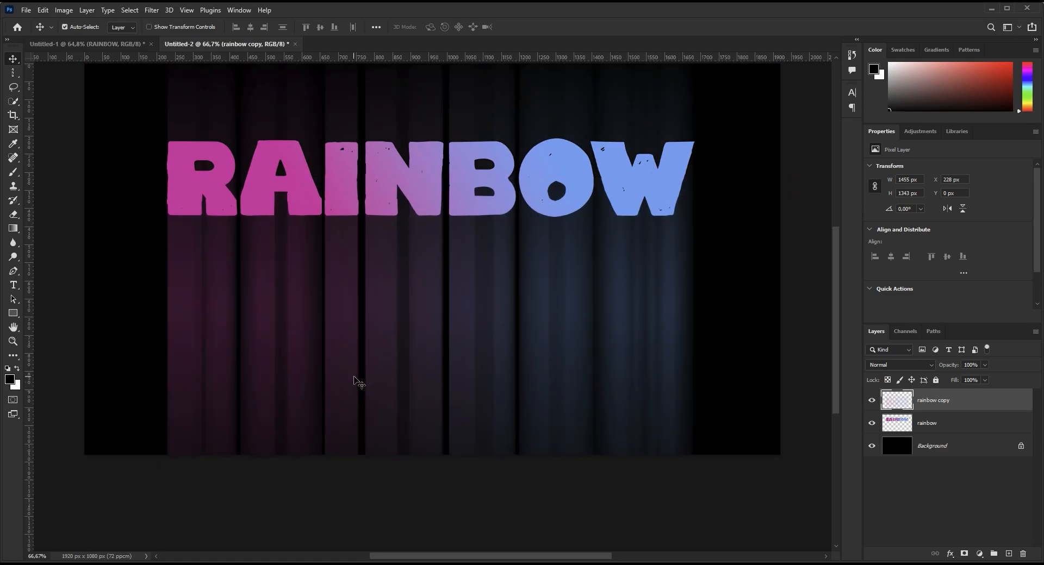
{"action": "left_click_drag", "start_coordinate": [387, 312], "coordinate": [396, 410]}
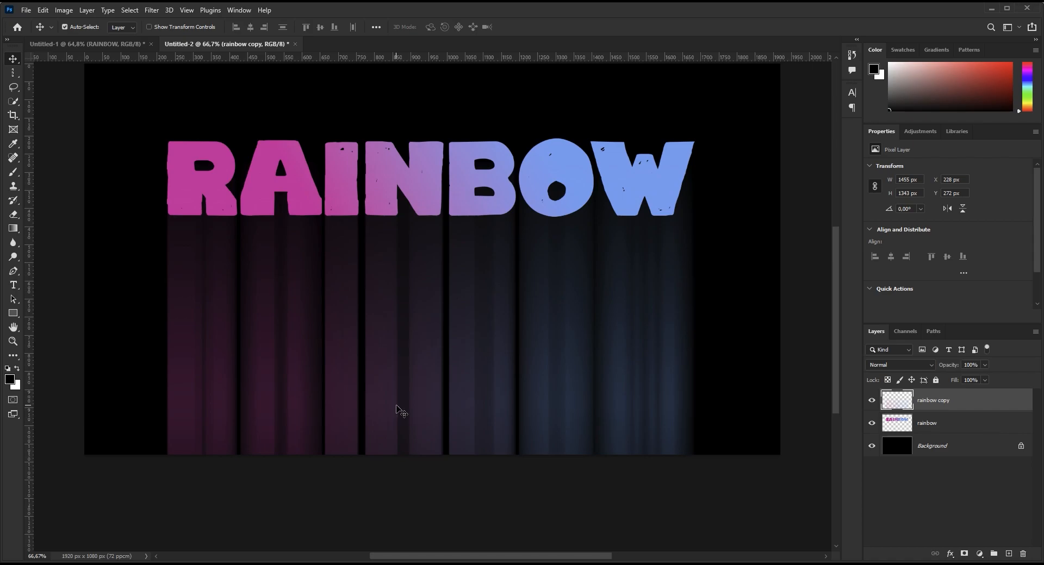
- Place the rainbow text layer above the rainbow copy layer and duplicate the blurred rainbow copy layer
{"action": "left_click", "coordinate": [989, 429]}
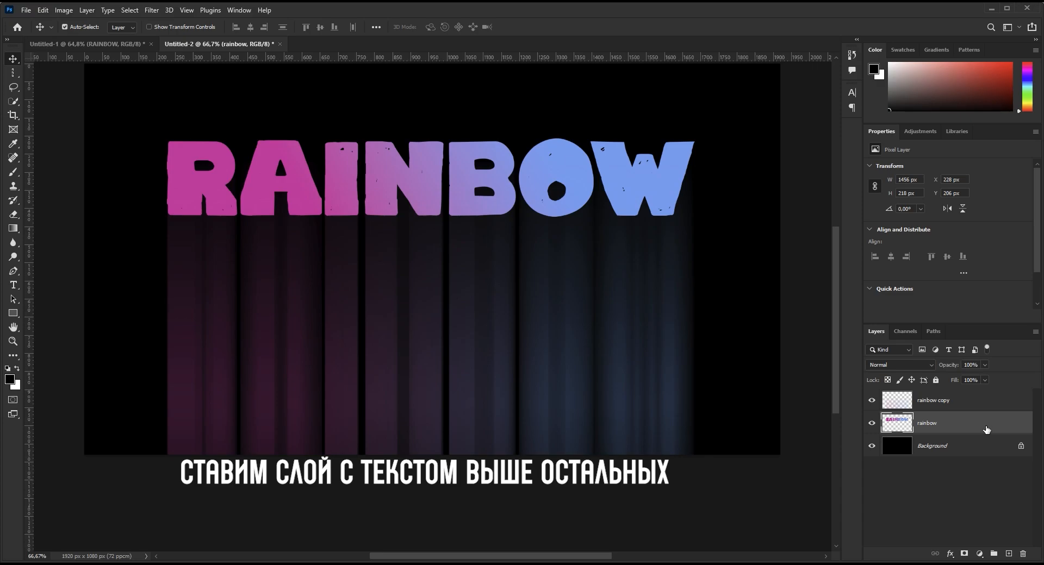
{"action": "left_click_drag", "start_coordinate": [986, 429], "coordinate": [984, 399]}
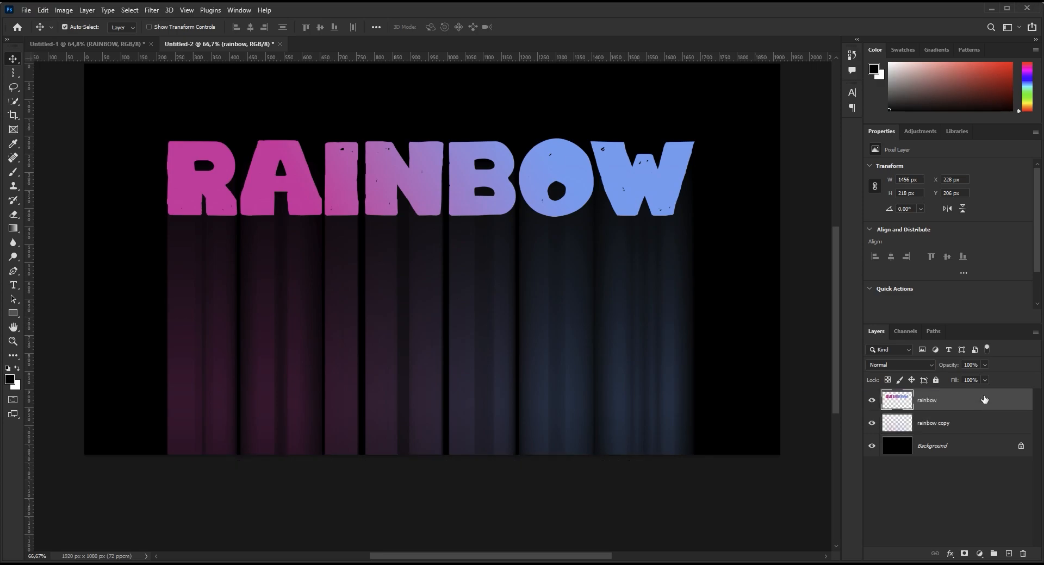
{"action": "left_click", "coordinate": [967, 423]}
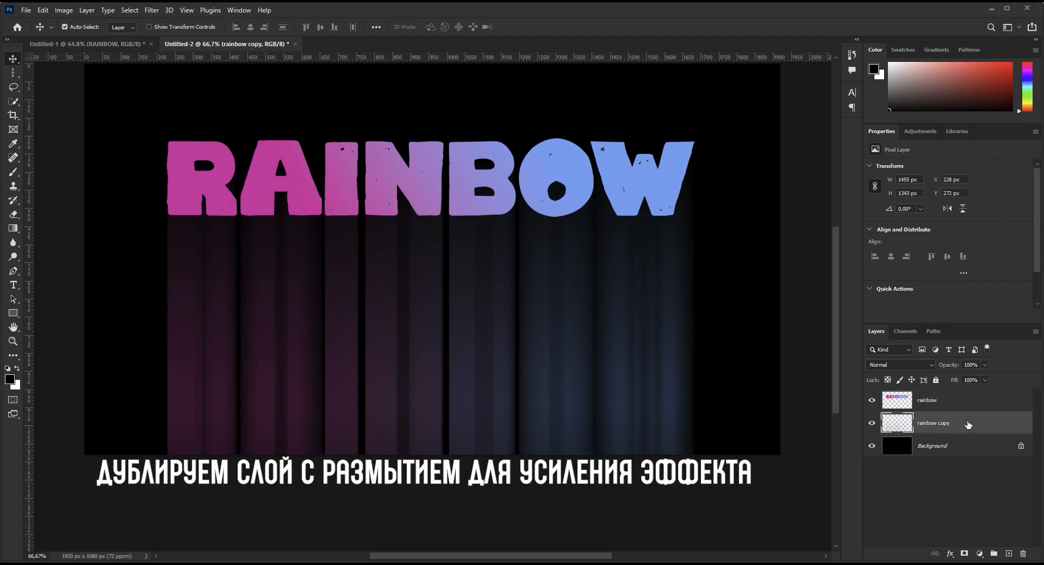
{"action": "left_click_drag", "start_coordinate": [968, 424], "coordinate": [1009, 555]}
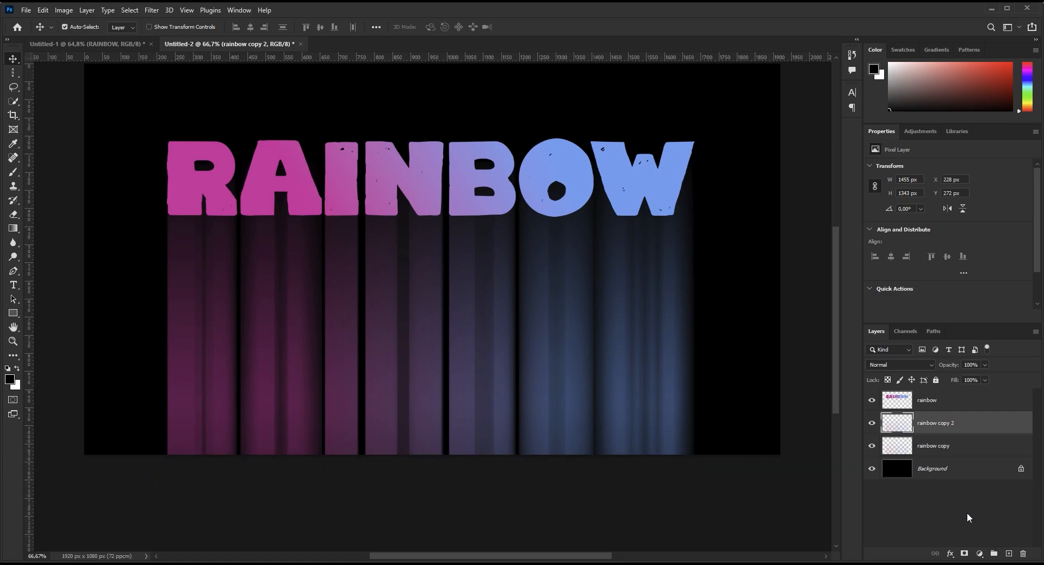
- Merge the two blurred layers, rainbow copy and rainbow copy 2, into one layer
{"action": "key", "text": "ctrl"}
{"action": "left_click", "coordinate": [958, 447], "text": "ctrl"}
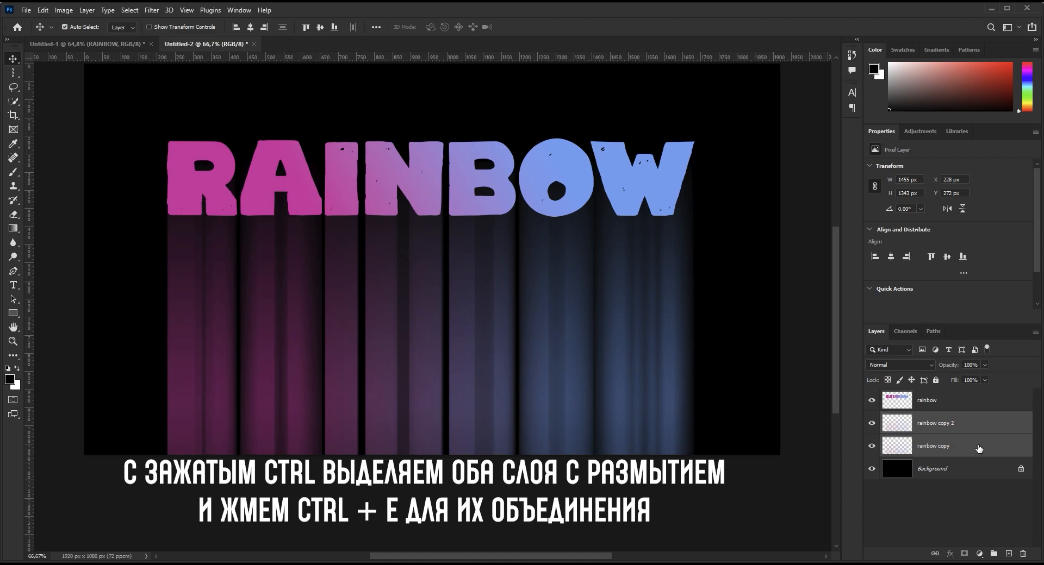
{"action": "key", "text": "ctrl+e"}
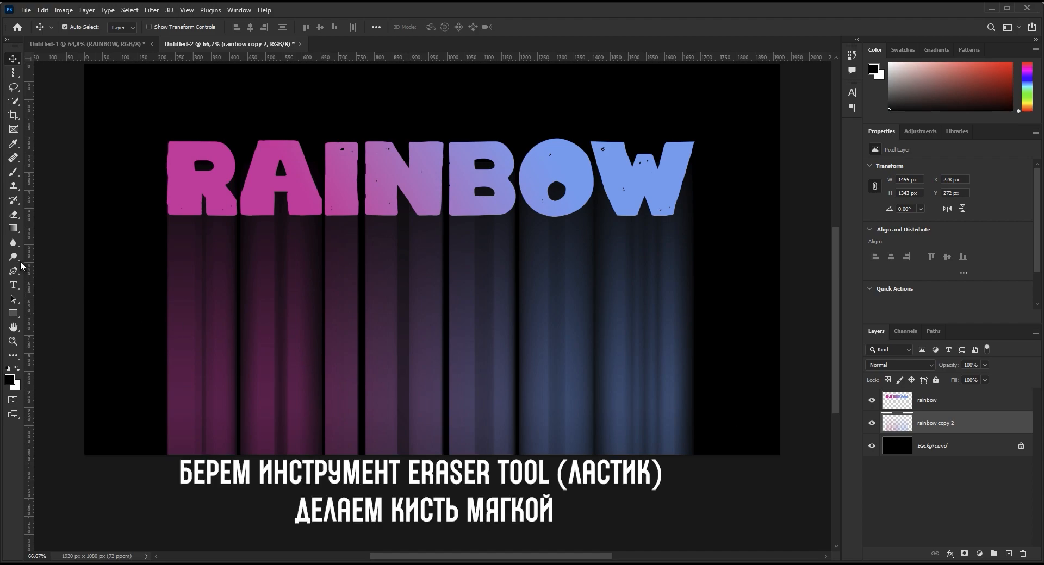
- Set up the Eraser tool with a soft 250 px brush at 28% hardness
{"action": "left_click", "coordinate": [16, 217]}
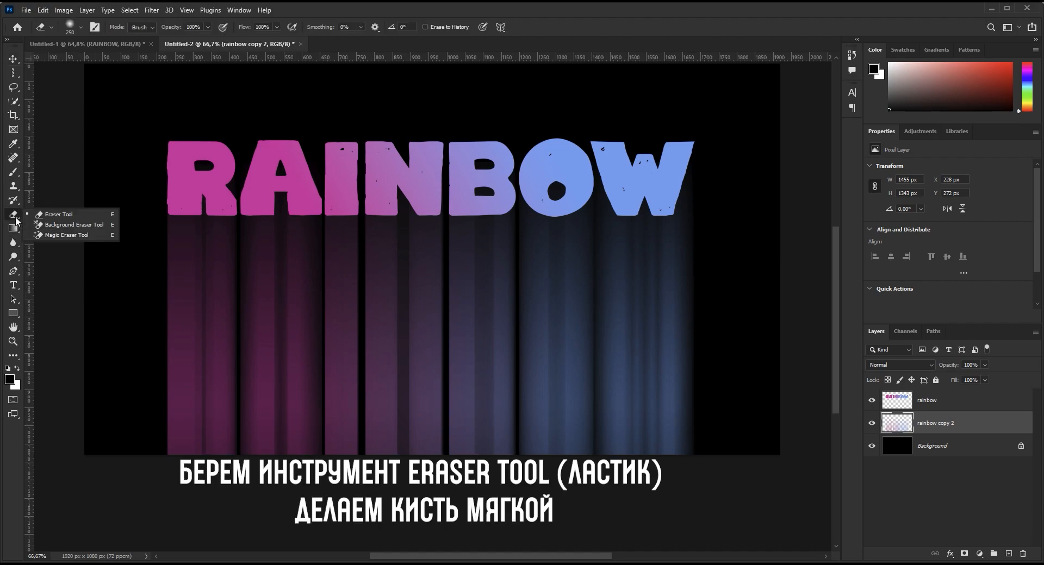
{"action": "left_click", "coordinate": [94, 215]}
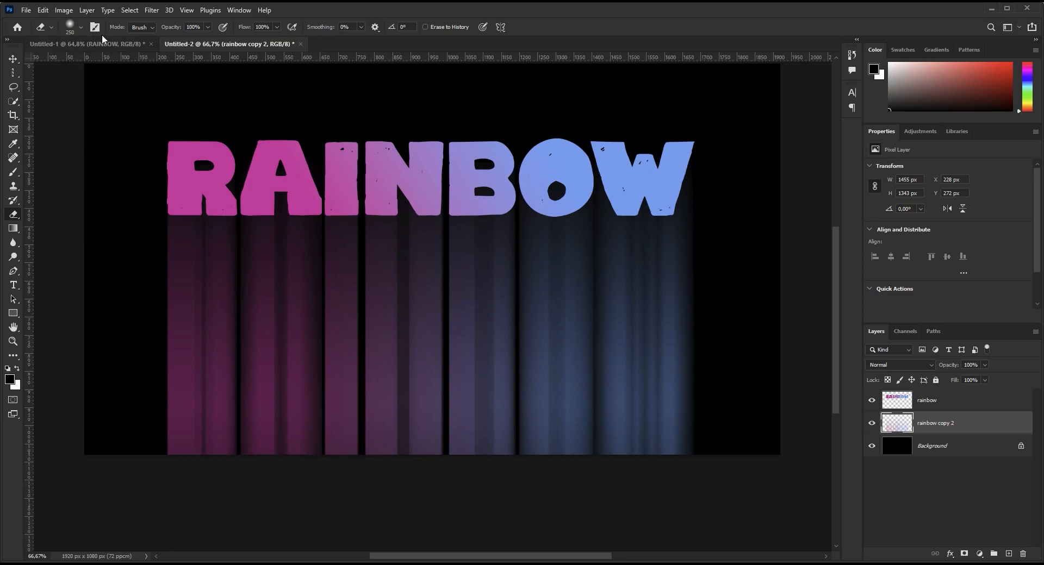
{"action": "left_click", "coordinate": [80, 27]}
{"action": "left_click_drag", "start_coordinate": [102, 87], "coordinate": [85, 89]}
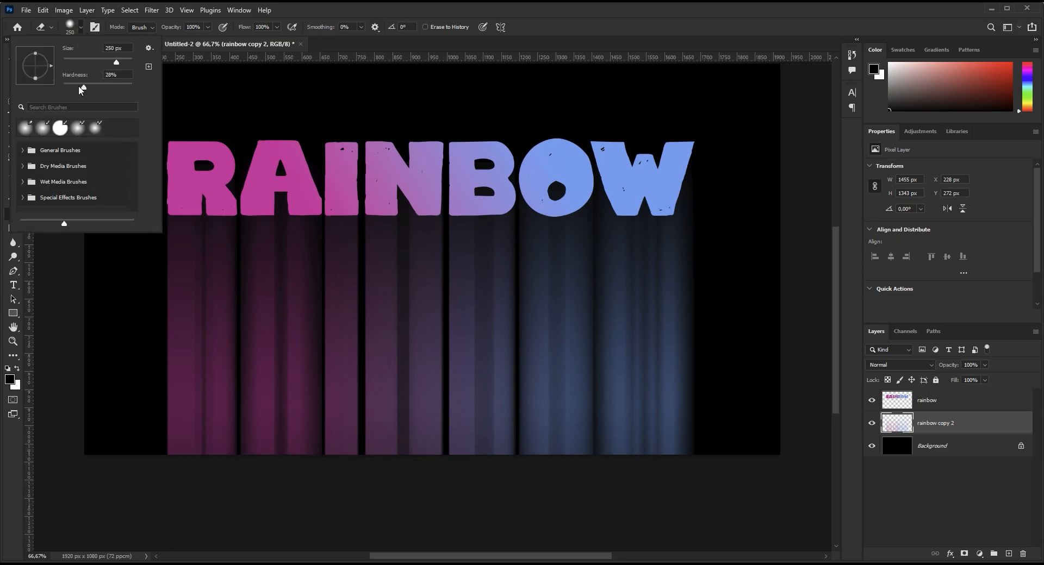
{"action": "left_click", "coordinate": [344, 46]}
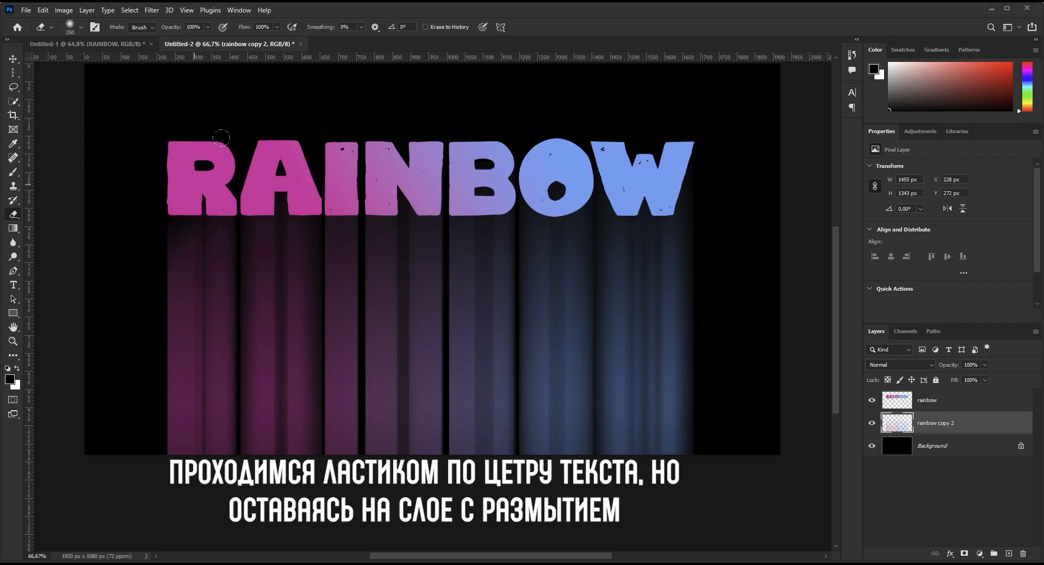
- Erase the blur behind the RAINBOW letters on the rainbow copy 2 layer with horizontal strokes across the word
{"action": "left_click_drag", "start_coordinate": [487, 182], "coordinate": [726, 185]}
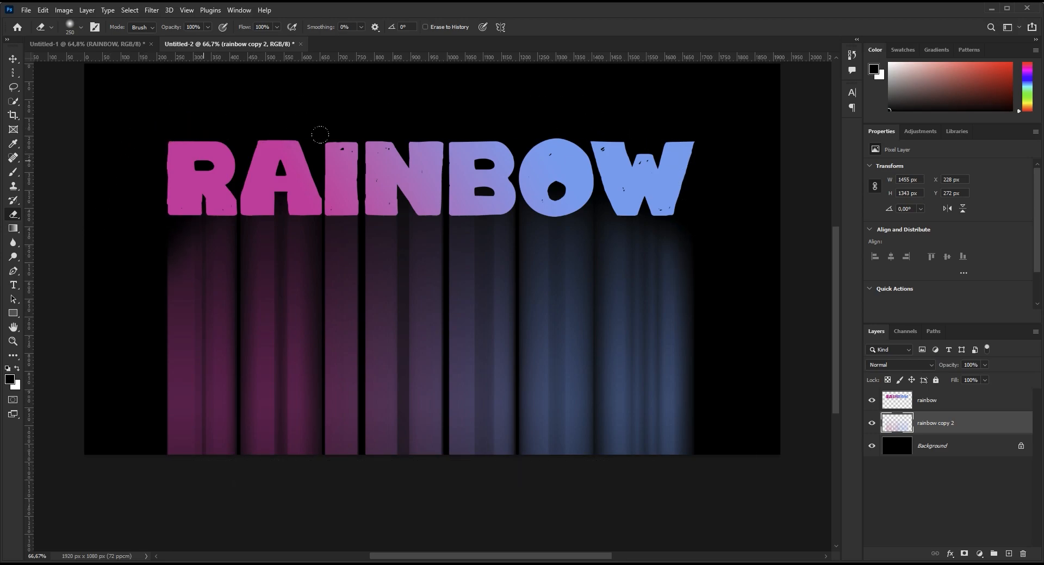
{"action": "left_click_drag", "start_coordinate": [534, 142], "coordinate": [688, 143]}
{"action": "left_click", "coordinate": [13, 58]}
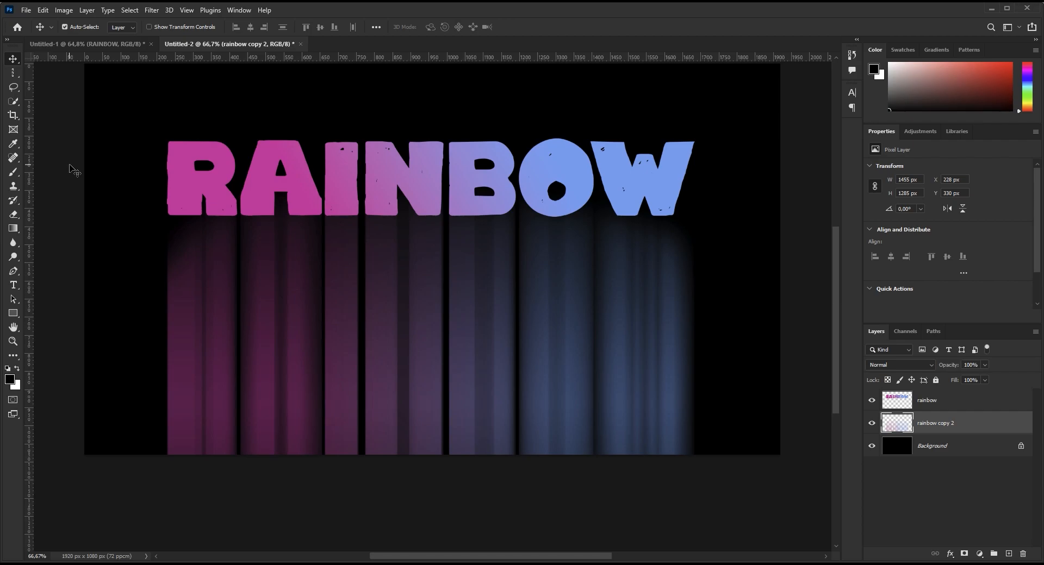
- Add a black Normal Drop Shadow to the rainbow layer with 100% opacity, 90° angle, 7 px distance, 10% spread and 180 px size
{"action": "left_click", "coordinate": [984, 402]}
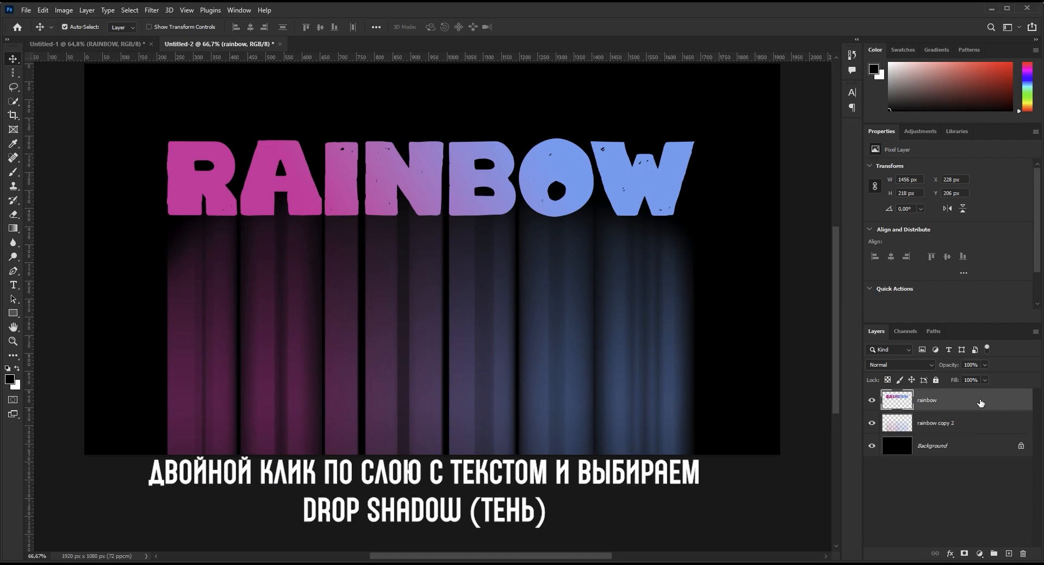
{"action": "double_click", "coordinate": [980, 402]}
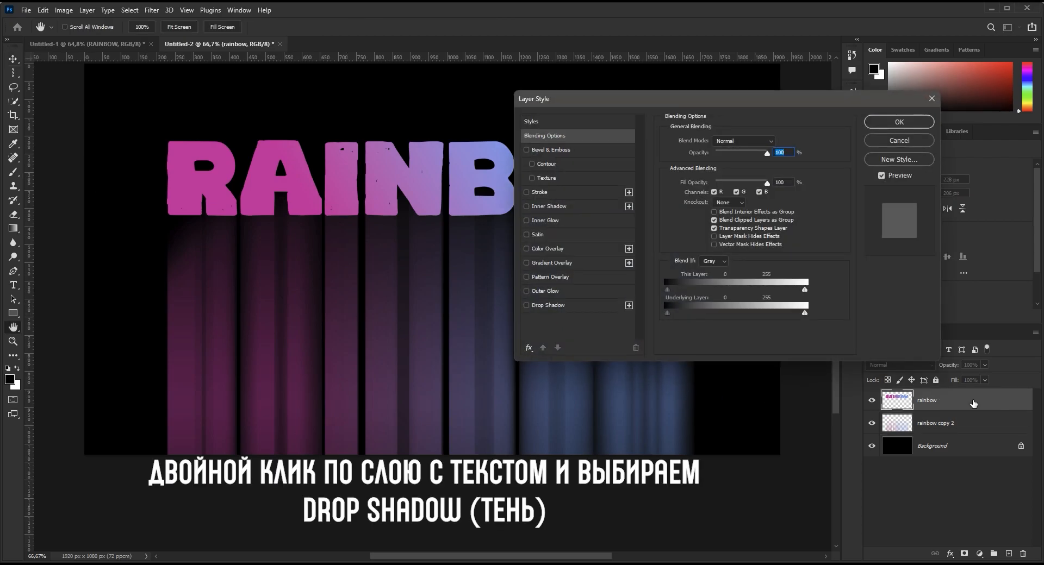
{"action": "left_click", "coordinate": [558, 306]}
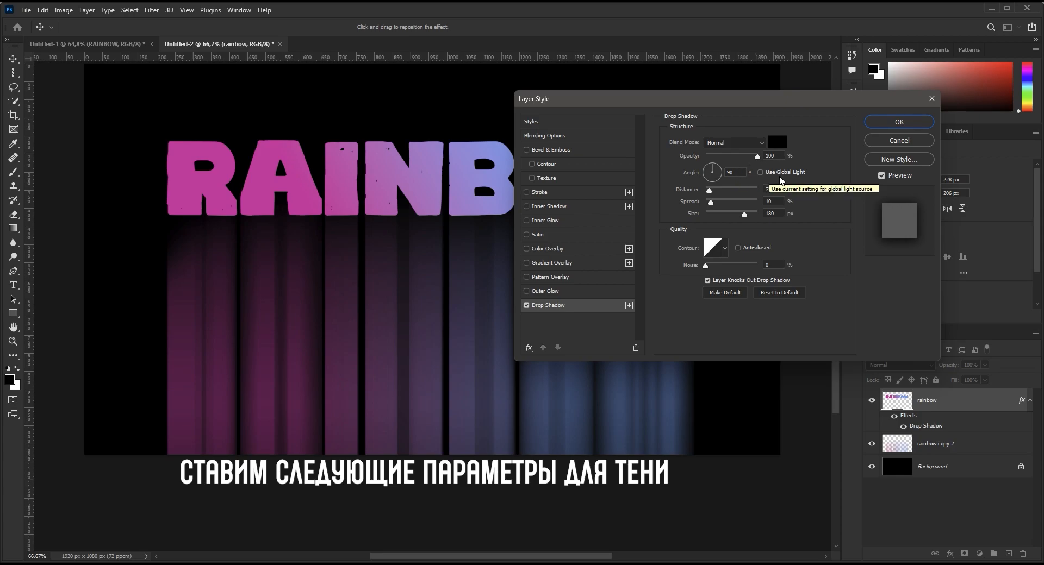
{"action": "left_click", "coordinate": [779, 201]}
{"action": "key", "text": "Tab"}
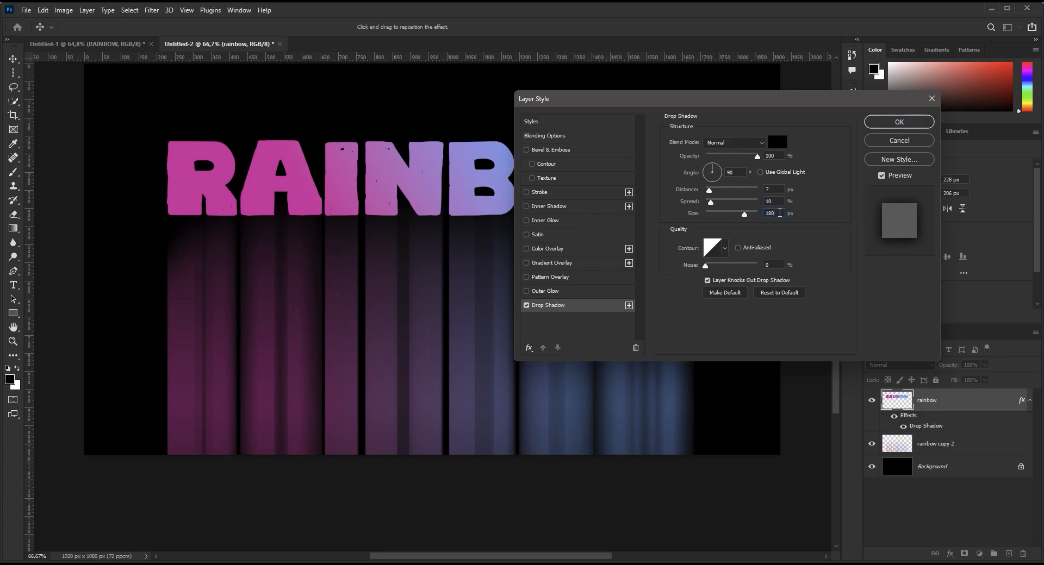
{"action": "left_click", "coordinate": [876, 126]}
{"action": "left_click", "coordinate": [1029, 400]}
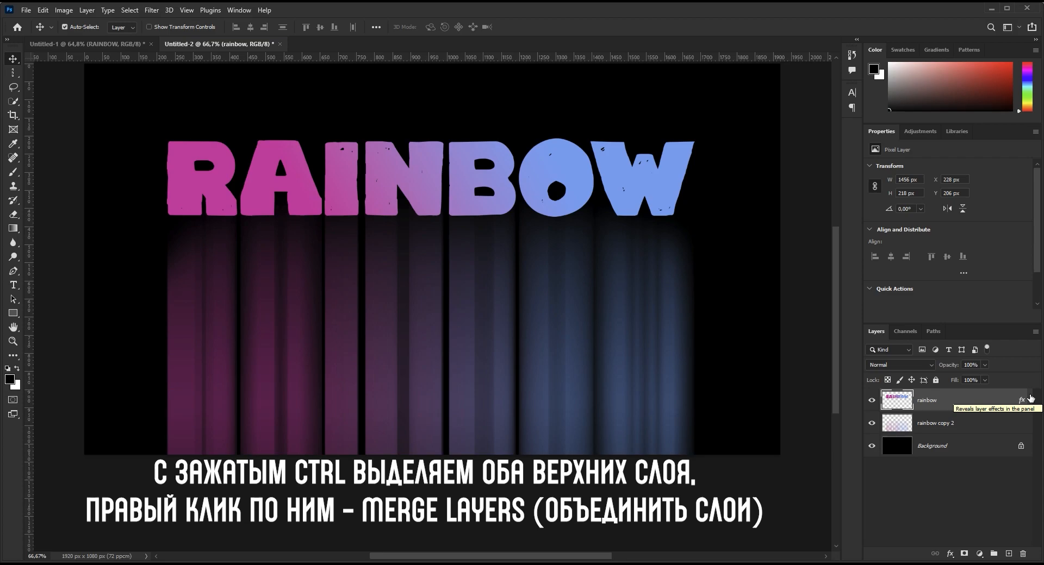
- Merge the rainbow text layer with the blurred rainbow copy 2 layer
{"action": "left_click", "coordinate": [977, 424], "text": "ctrl"}
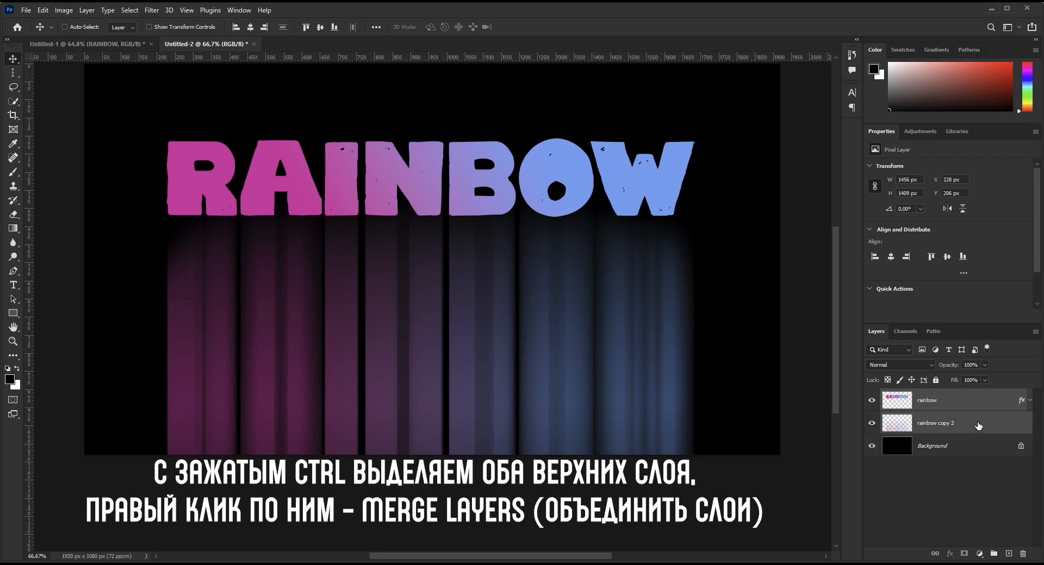
{"action": "key", "text": "ctrl"}
{"action": "right_click", "coordinate": [977, 424]}
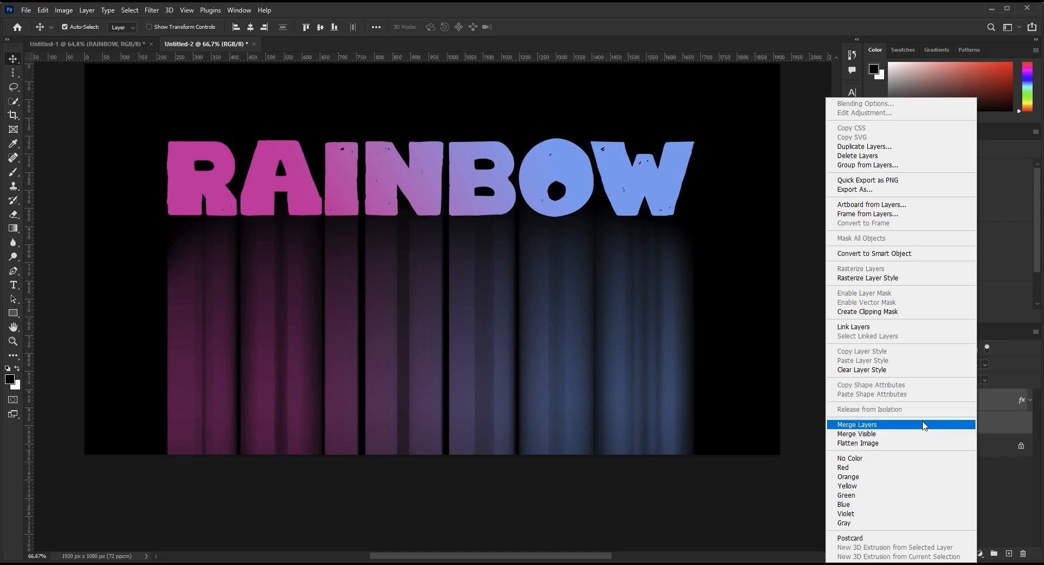
{"action": "left_click", "coordinate": [924, 427]}
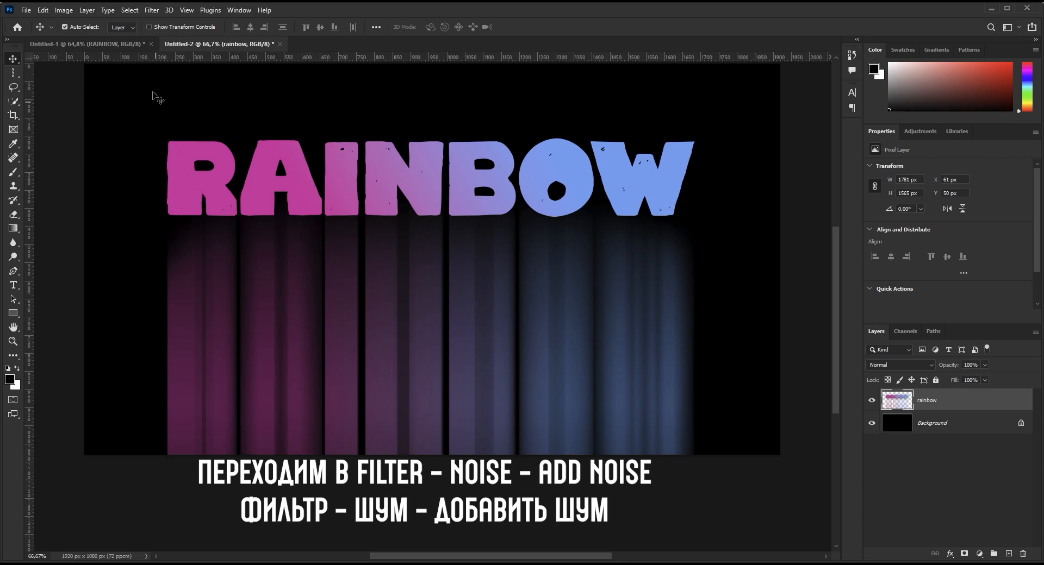
- Apply the Add Noise filter to the merged rainbow layer with a 15% amount, Uniform distribution and Monochromatic enabled
{"action": "left_click", "coordinate": [151, 11]}
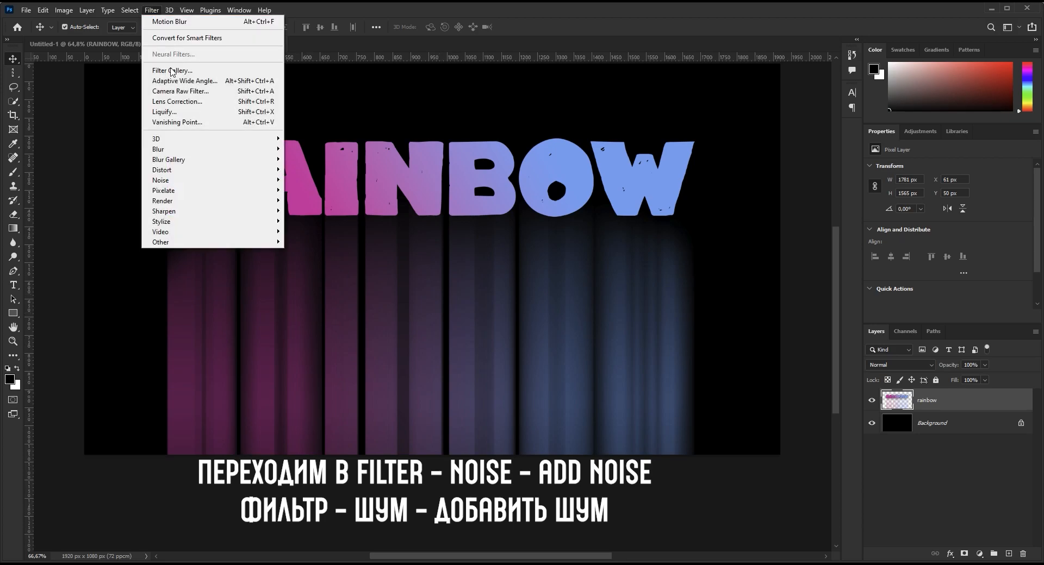
{"action": "mouse_move", "coordinate": [239, 182]}
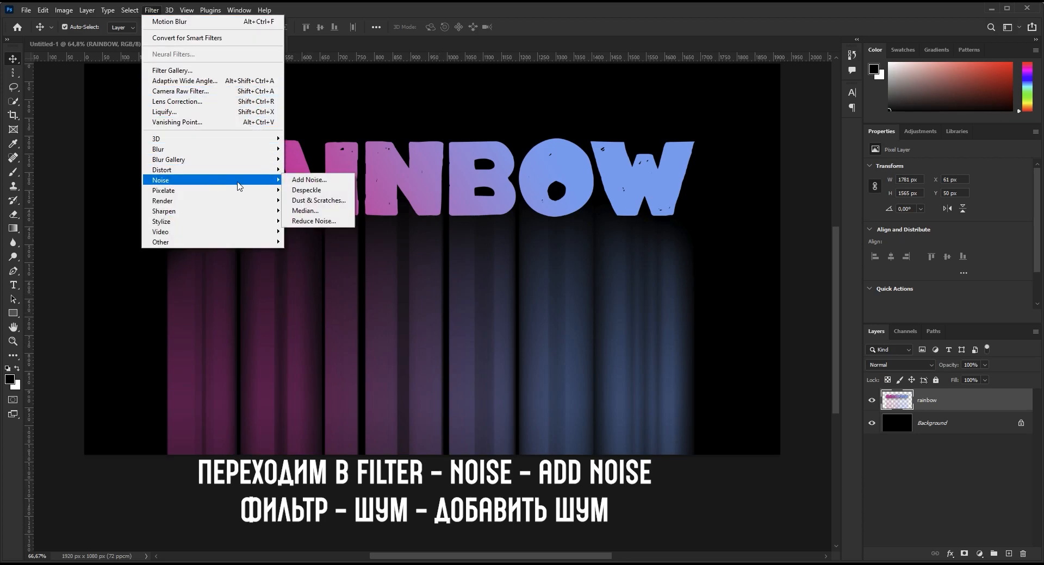
{"action": "left_click", "coordinate": [339, 180]}
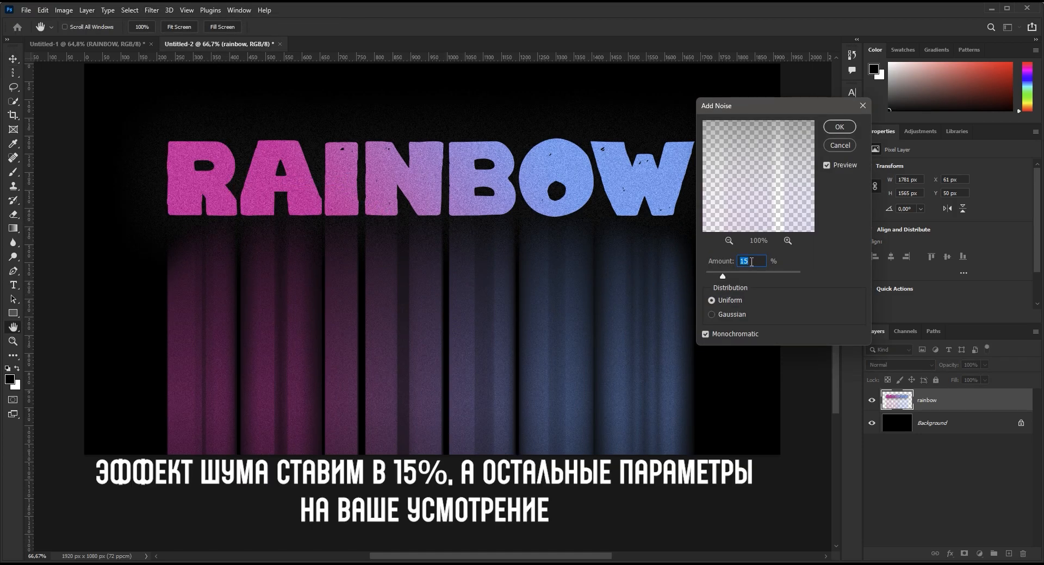
{"action": "left_click", "coordinate": [722, 334]}
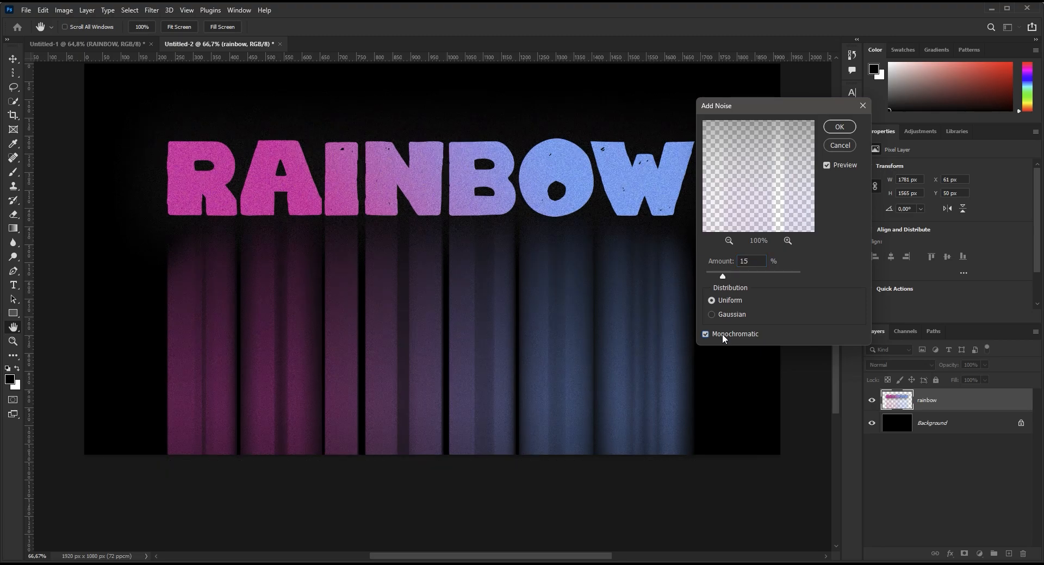
{"action": "left_click", "coordinate": [833, 129]}
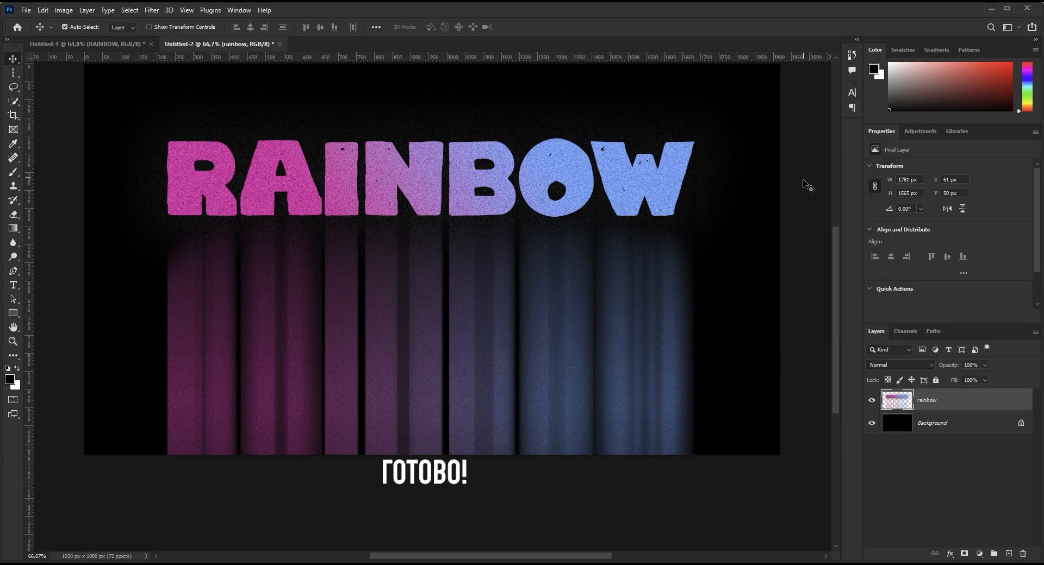